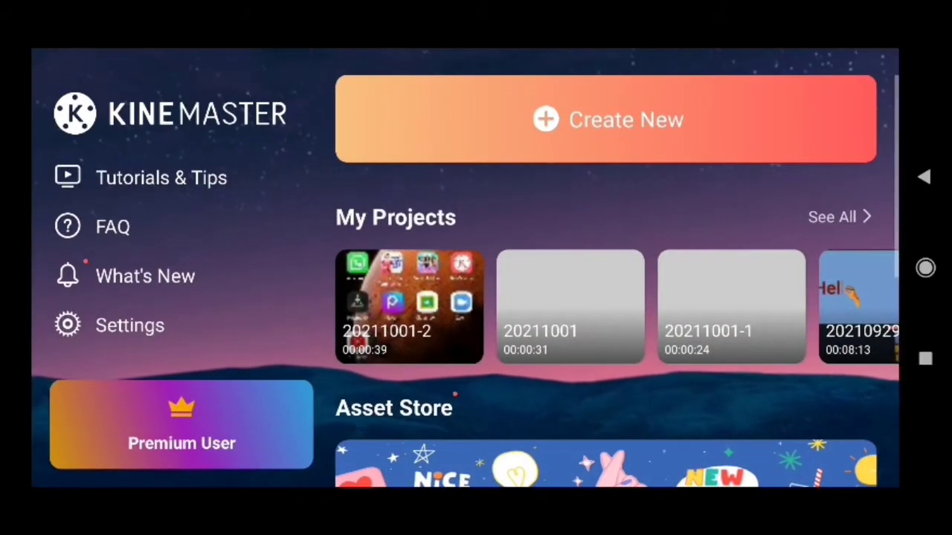
- Start a new 16:9 project and add a white solid-colour background clip
left_click(606, 119)
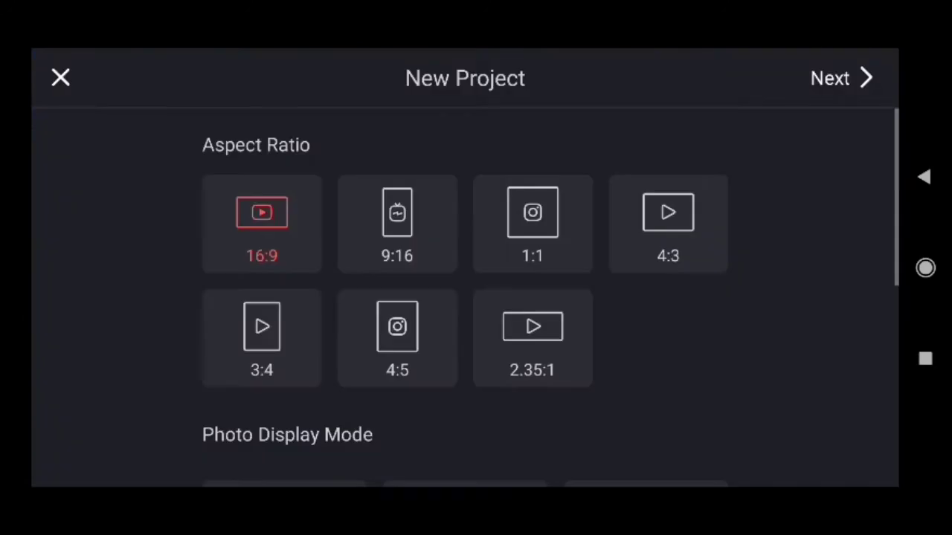
left_click(840, 78)
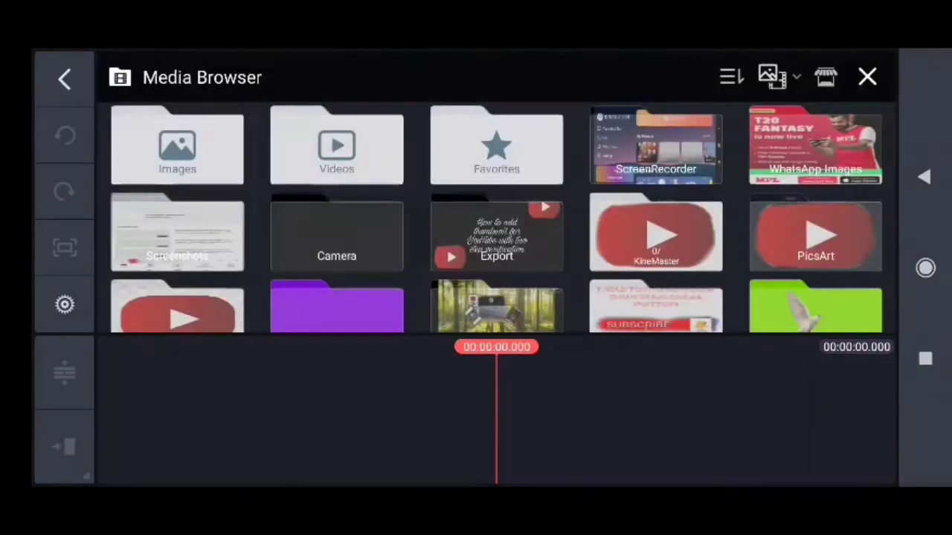
left_click(177, 145)
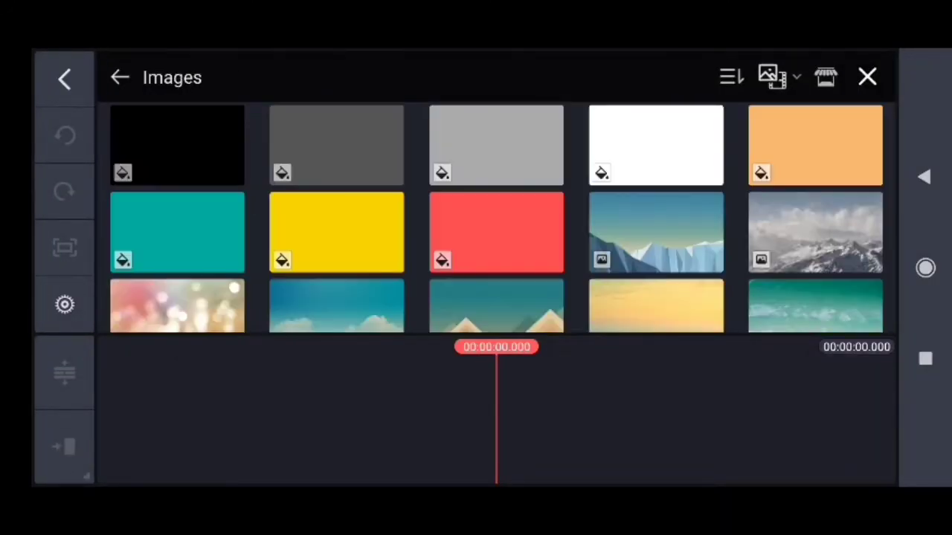
left_click(656, 144)
left_click(432, 383)
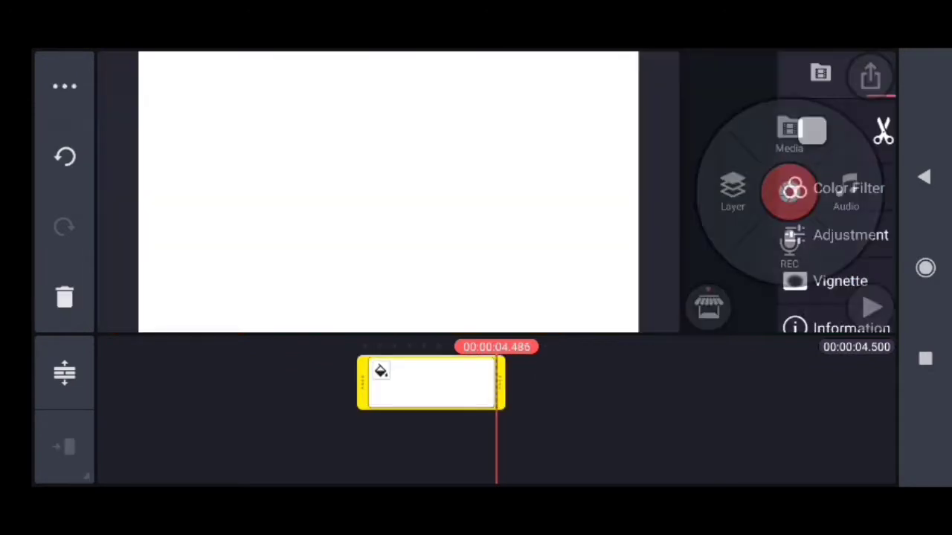
- Stretch the background clip to about 28 seconds
left_click_drag(500, 383, 892, 383)
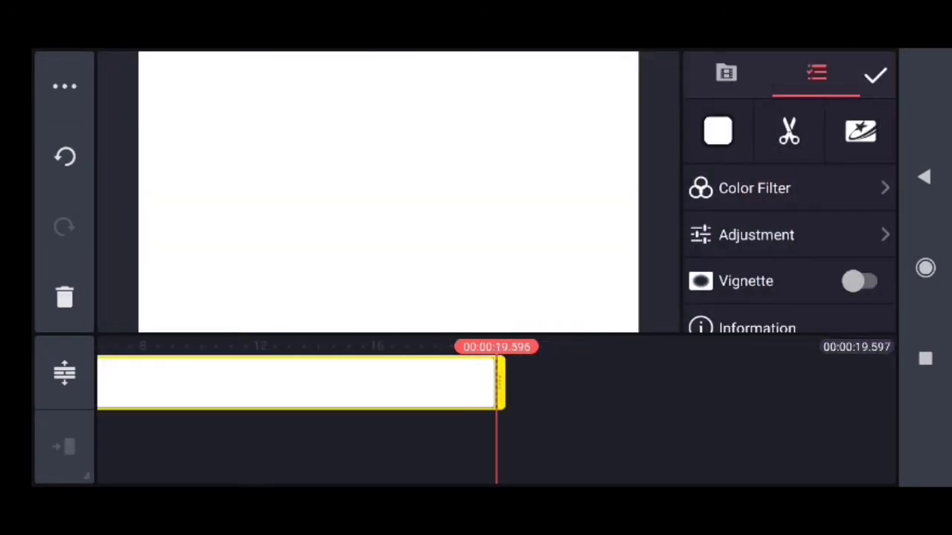
left_click_drag(500, 383, 692, 383)
left_click_drag(297, 383, 699, 383)
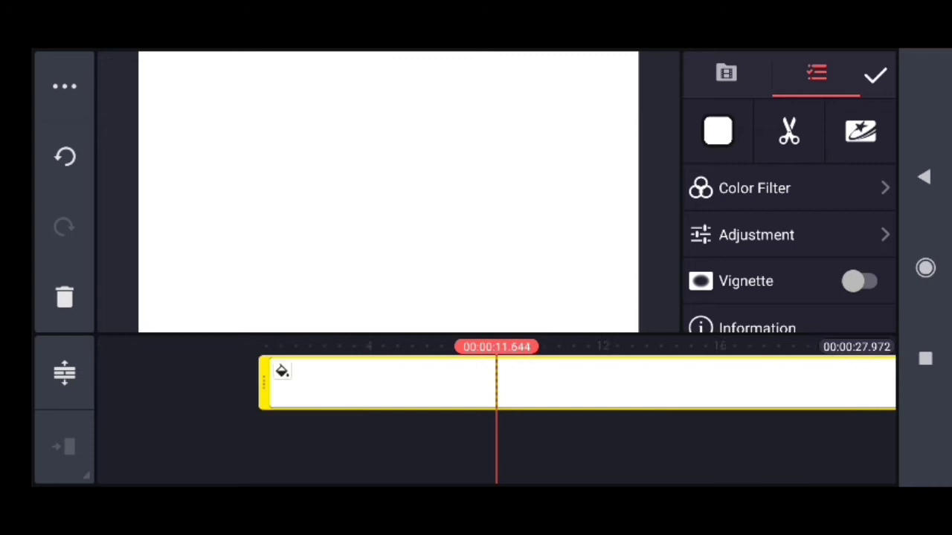
- Recolour the background clip light grey (#CCCCCC)
left_click(718, 133)
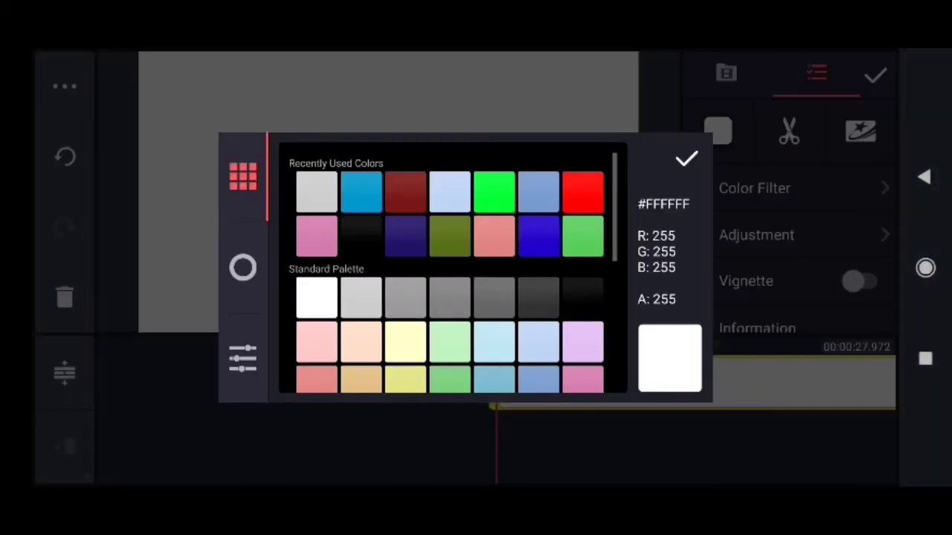
left_click(362, 298)
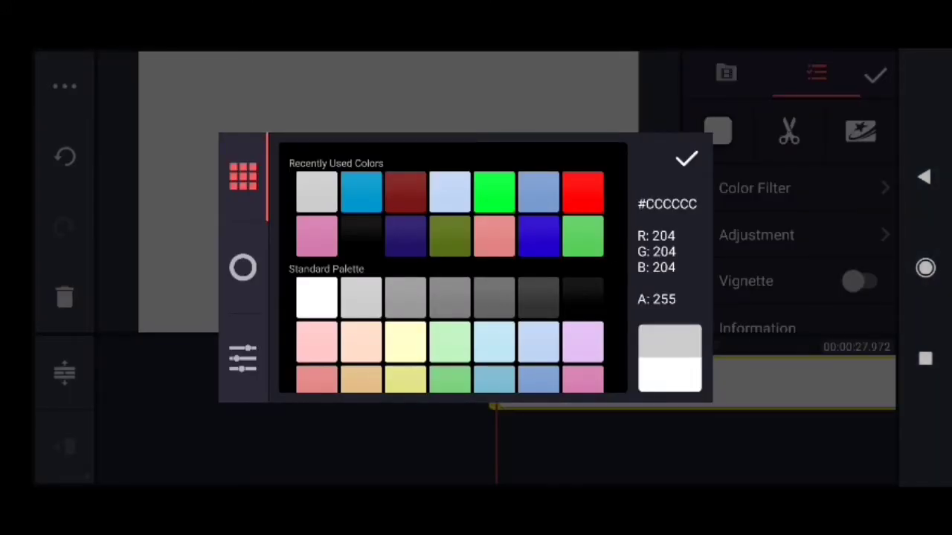
left_click(686, 160)
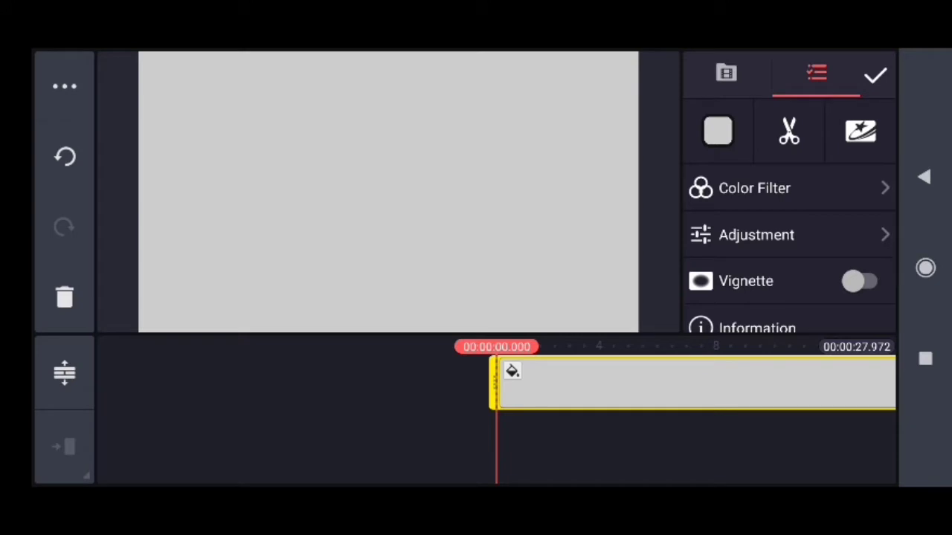
- Add a 'Hello' text layer, enlarge it to fill the frame, and nudge it up-left
left_click(876, 75)
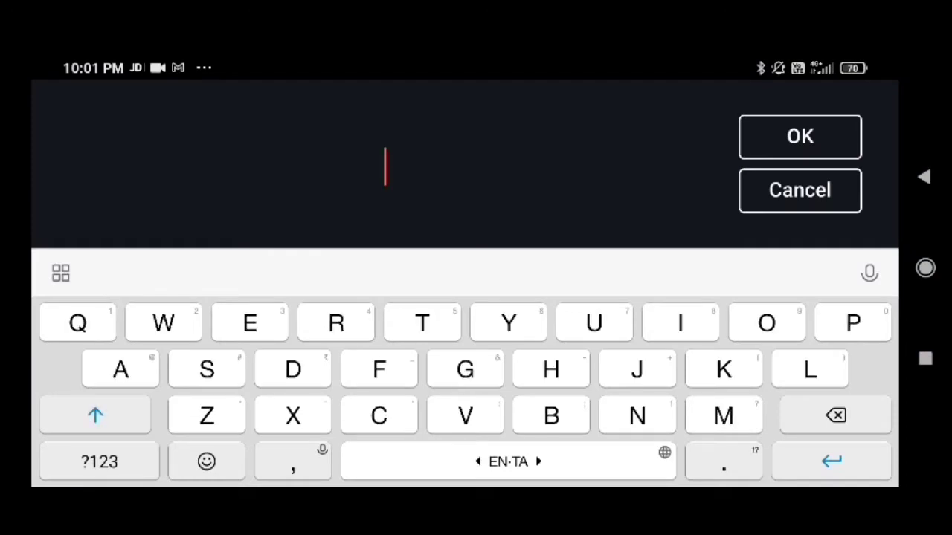
left_click(551, 370)
type("He")
left_click(250, 324)
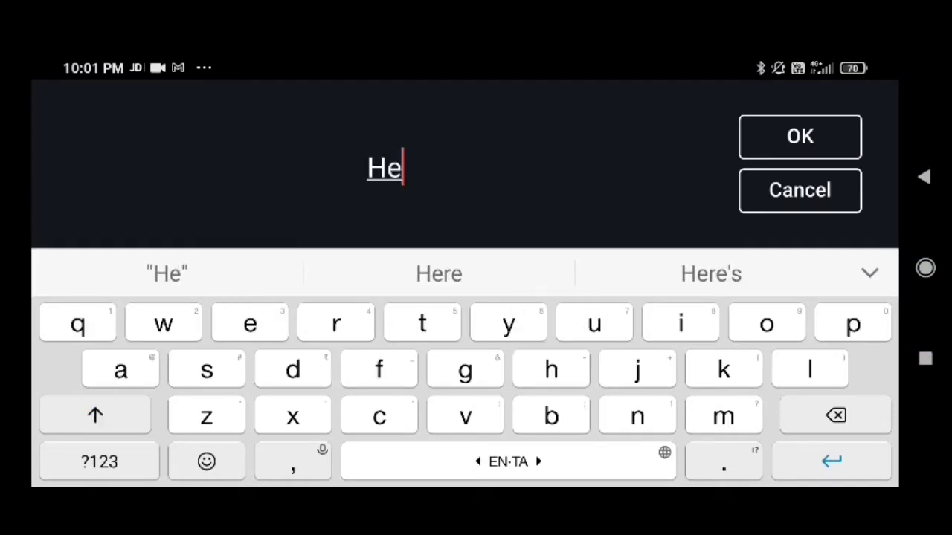
left_click(810, 370)
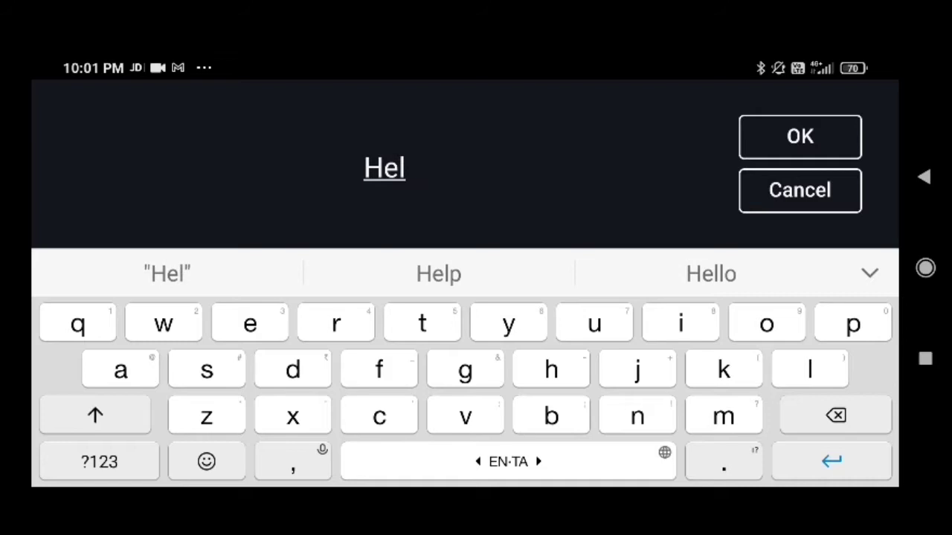
left_click(810, 369)
left_click(766, 324)
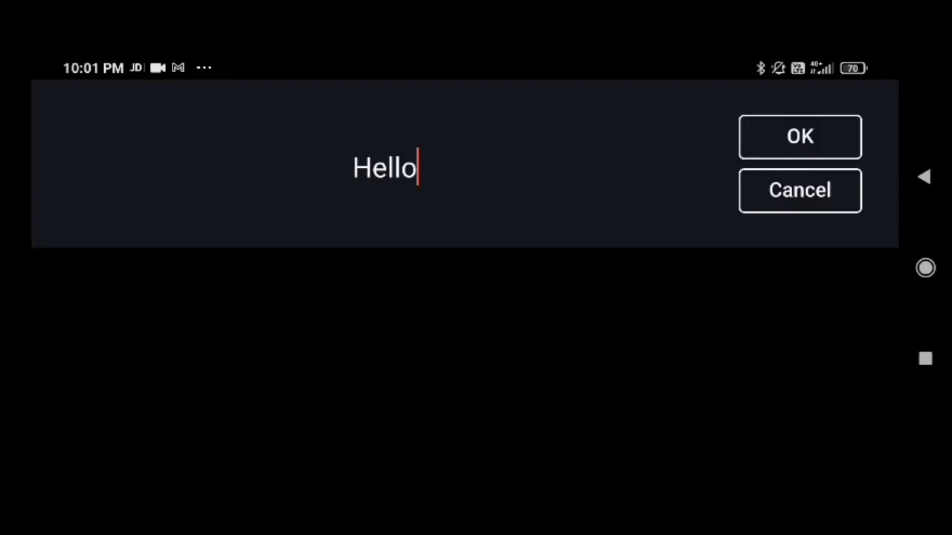
left_click(800, 136)
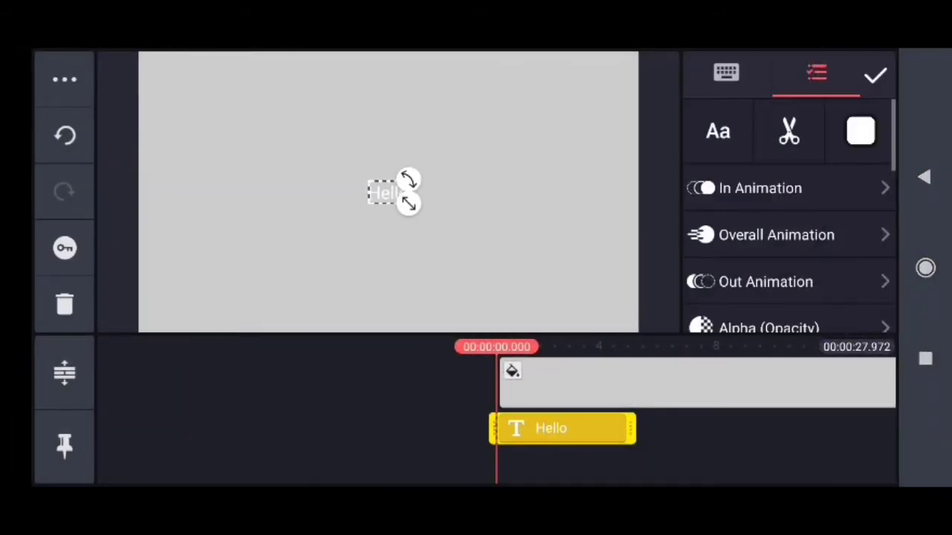
left_click_drag(408, 202, 580, 306)
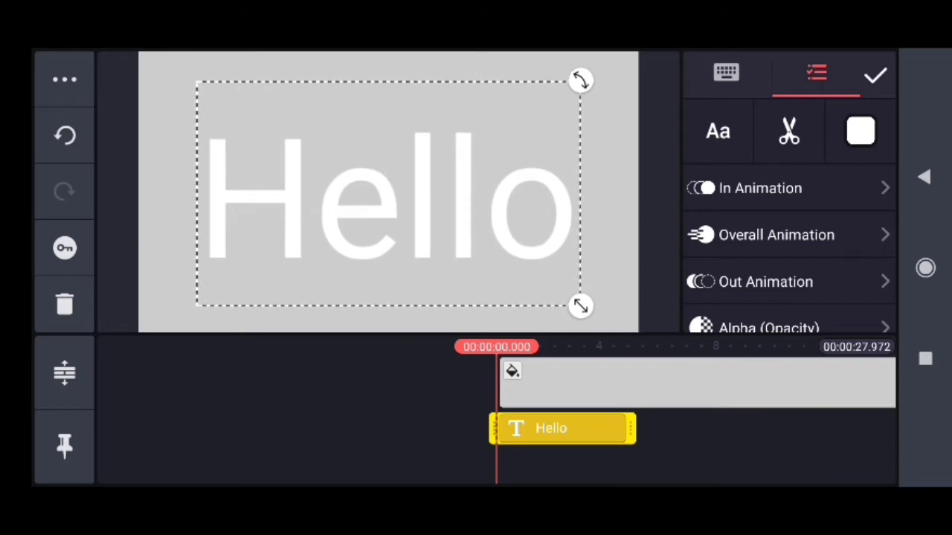
left_click_drag(387, 194, 381, 183)
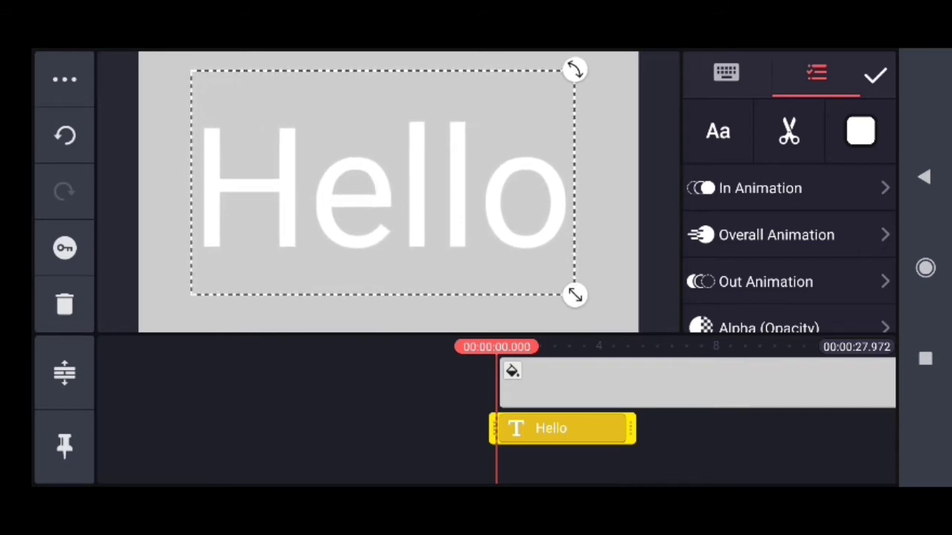
- Set the Hello text font to Roboto Bold
left_click(718, 132)
scroll(475, 297, "down", 3)
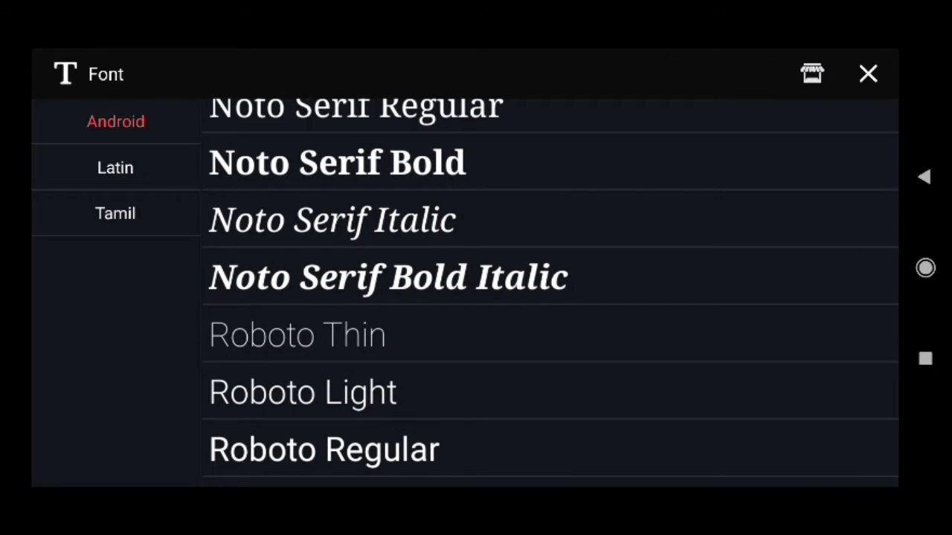
scroll(476, 298, "down", 3)
left_click(301, 409)
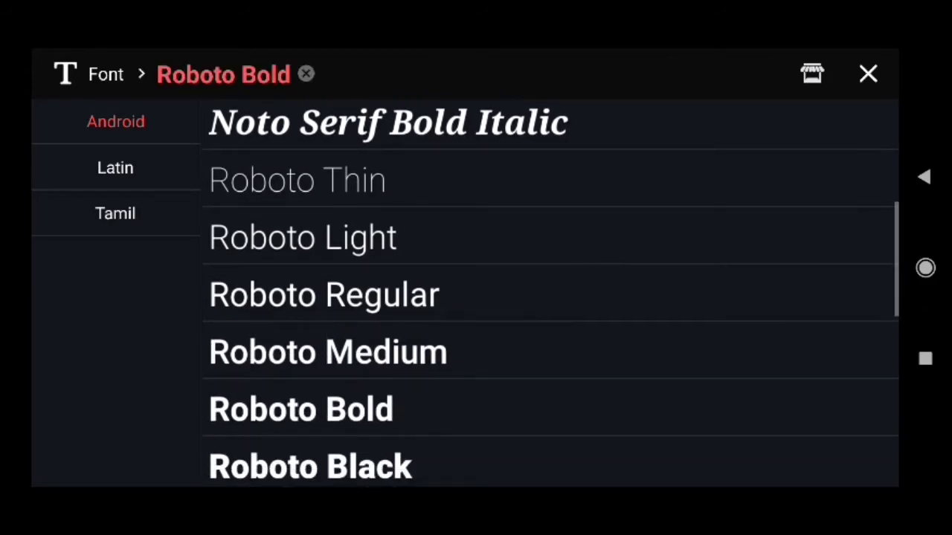
left_click(924, 177)
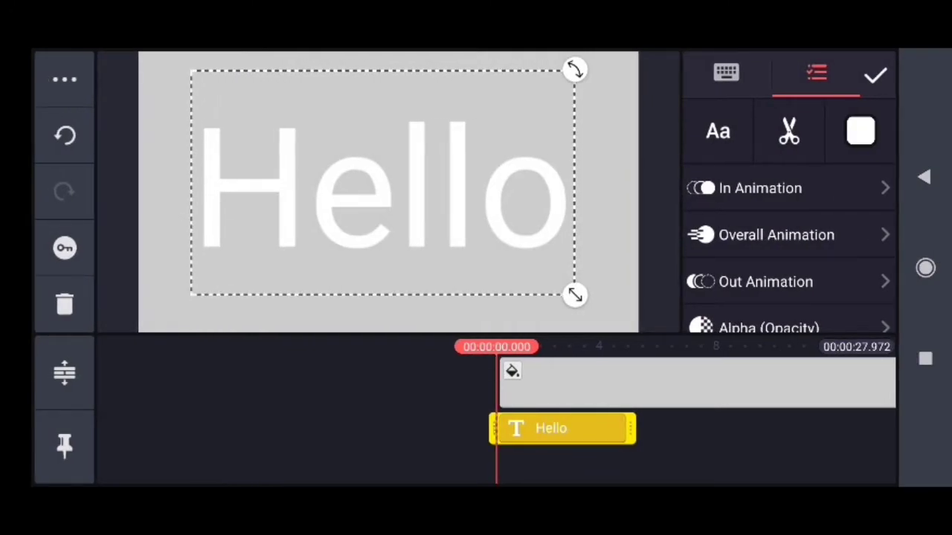
- Colour the Hello text bright blue
left_click(861, 132)
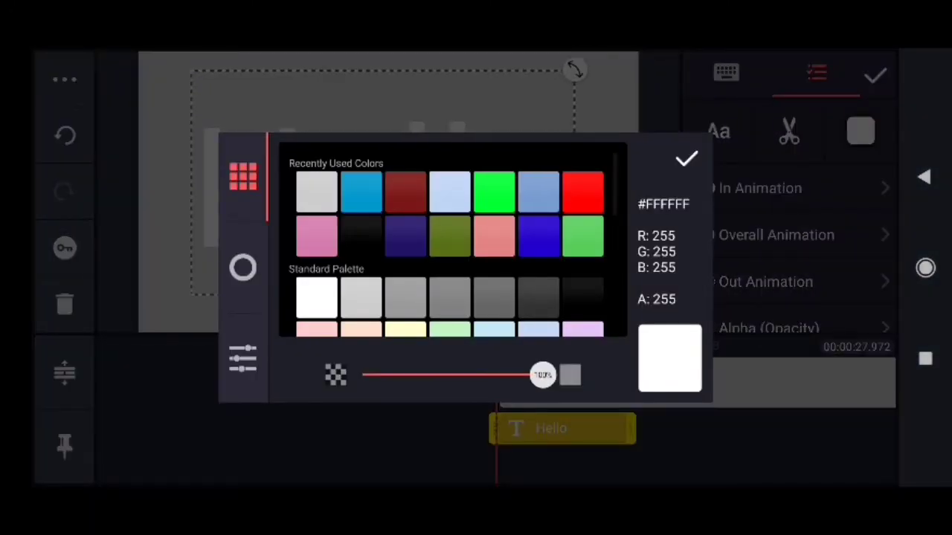
left_click(362, 191)
left_click(685, 159)
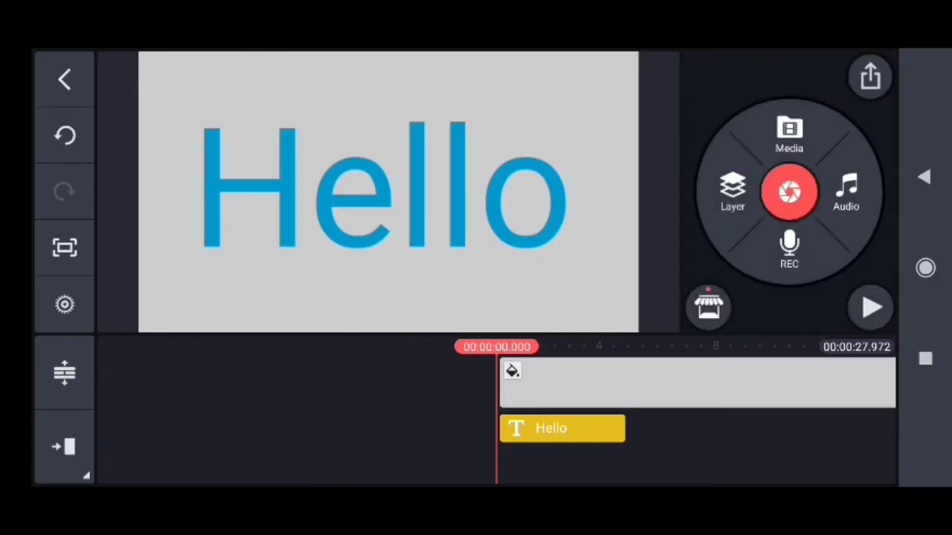
- Extend the Hello text clip to the end of the background clip
left_click(562, 428)
left_click_drag(624, 429, 885, 428)
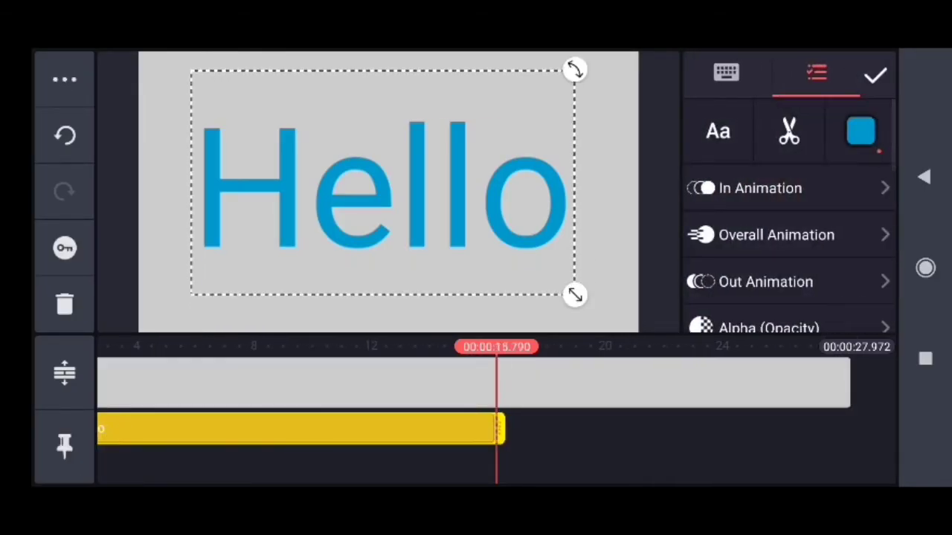
left_click_drag(500, 429, 766, 428)
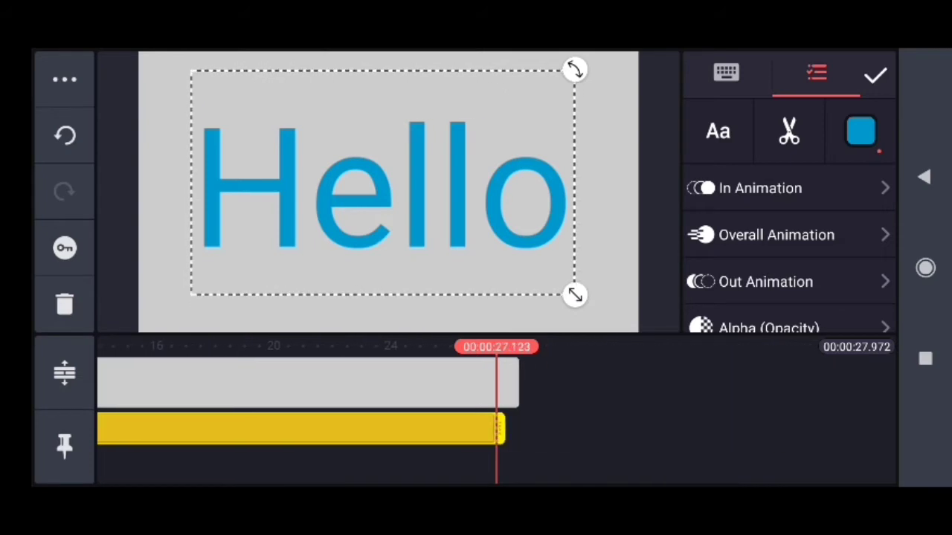
left_click_drag(499, 428, 506, 429)
- Add the pen-holding hand PNG from the PicsArt folder as an image layer
left_click(298, 387)
left_click_drag(298, 387, 610, 386)
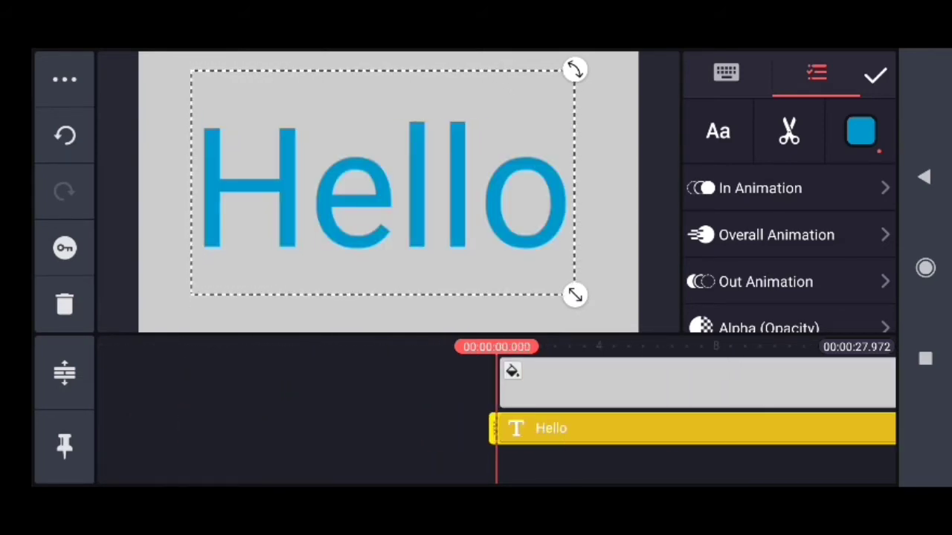
left_click(875, 74)
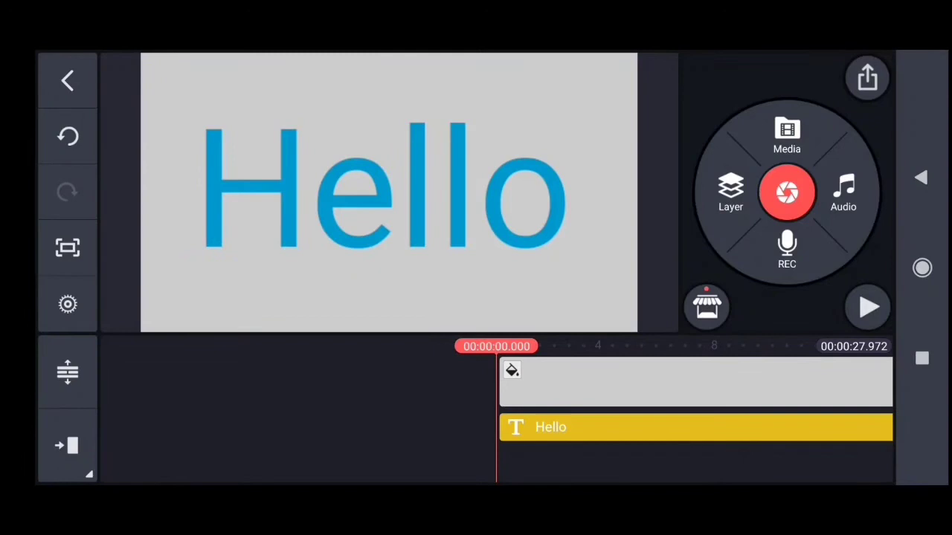
left_click(731, 192)
left_click(687, 110)
scroll(495, 224, "down", 3)
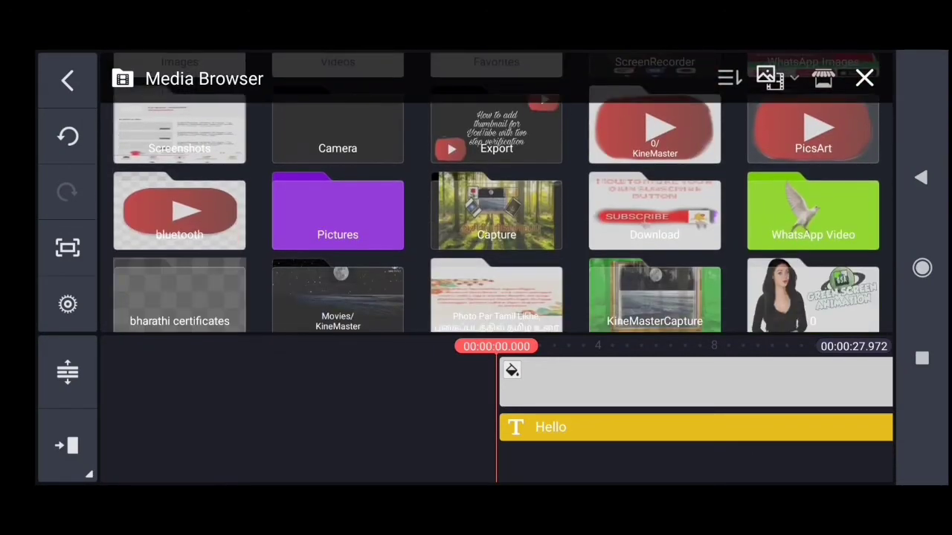
scroll(496, 223, "up", 3)
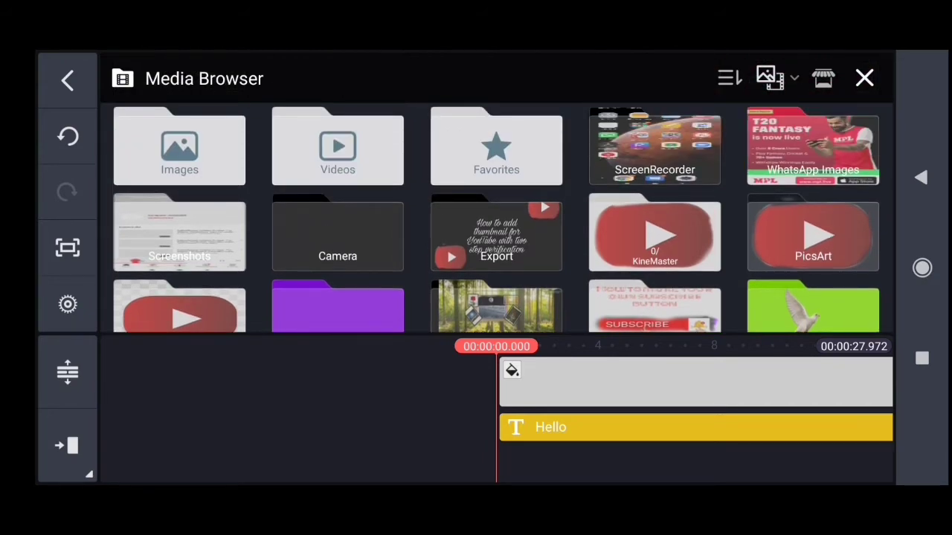
left_click(812, 237)
scroll(496, 223, "down", 5)
scroll(496, 224, "down", 5)
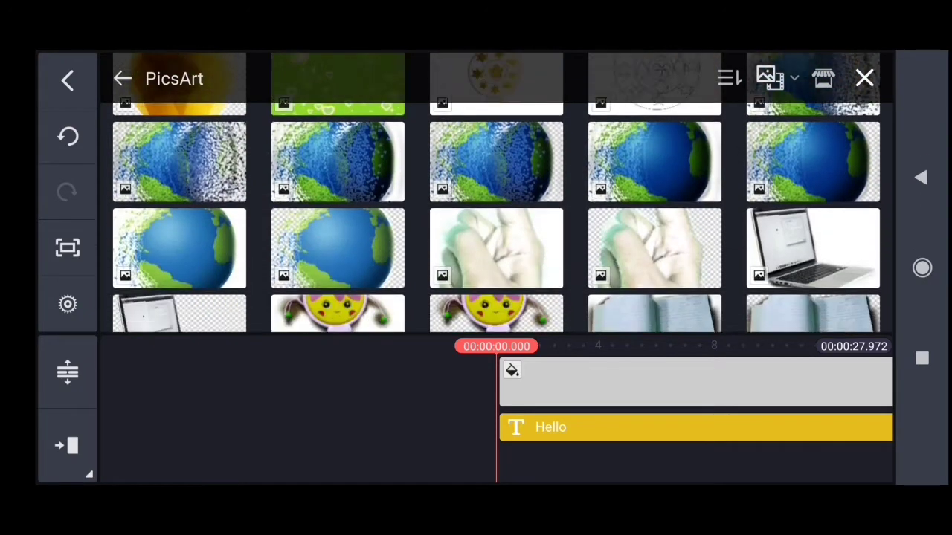
scroll(496, 223, "down", 5)
scroll(496, 223, "down", 5)
scroll(496, 223, "down", 5)
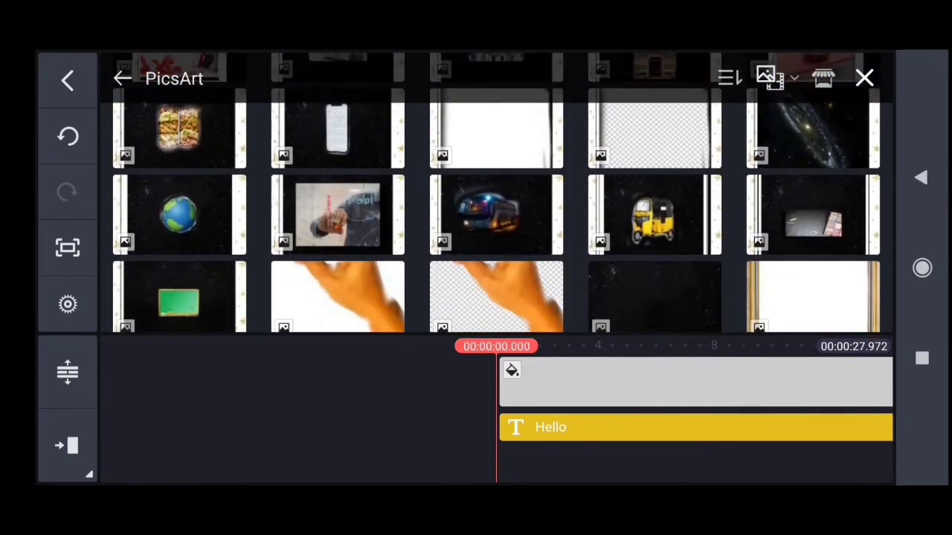
scroll(496, 223, "down", 3)
scroll(496, 223, "down", 2)
left_click(496, 195)
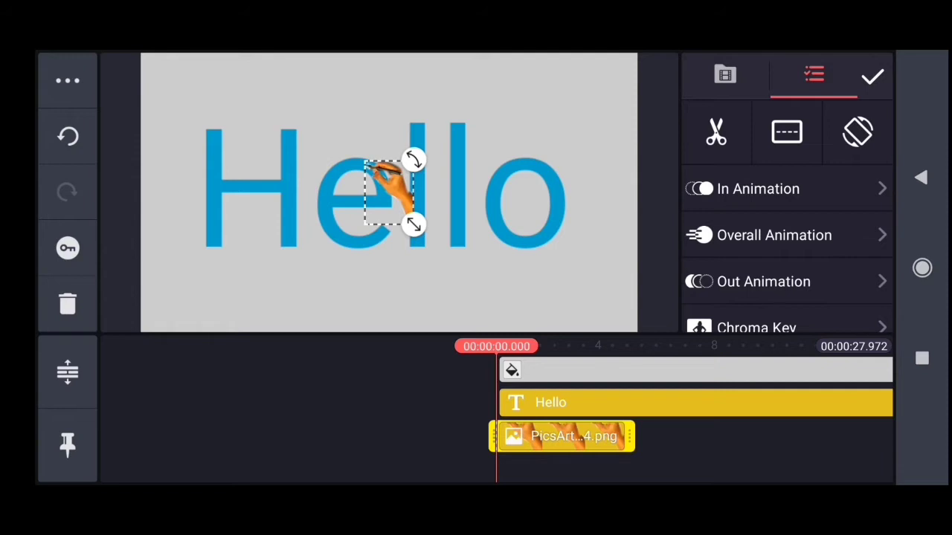
- Stretch the hand clip to the video's end, enlarge it, and place it at the H
left_click_drag(628, 436, 825, 437)
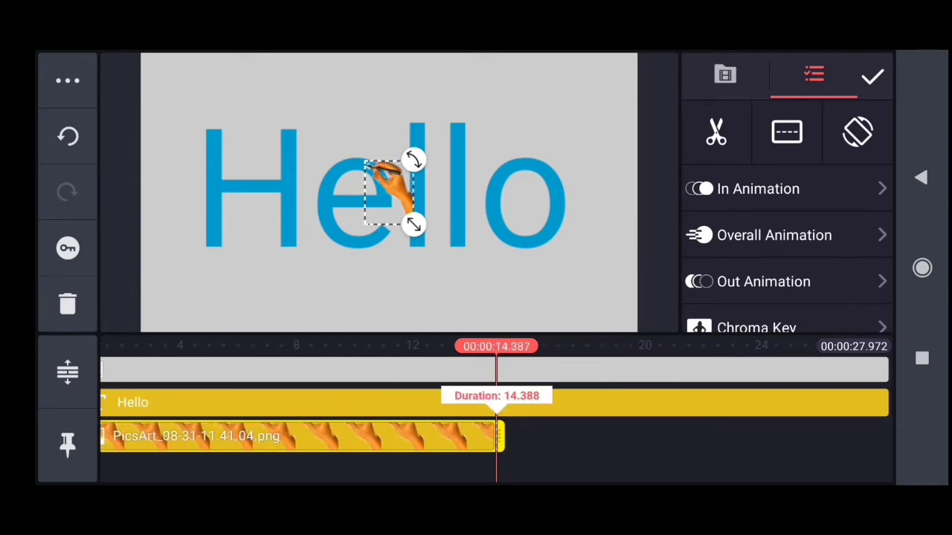
left_click_drag(500, 436, 855, 436)
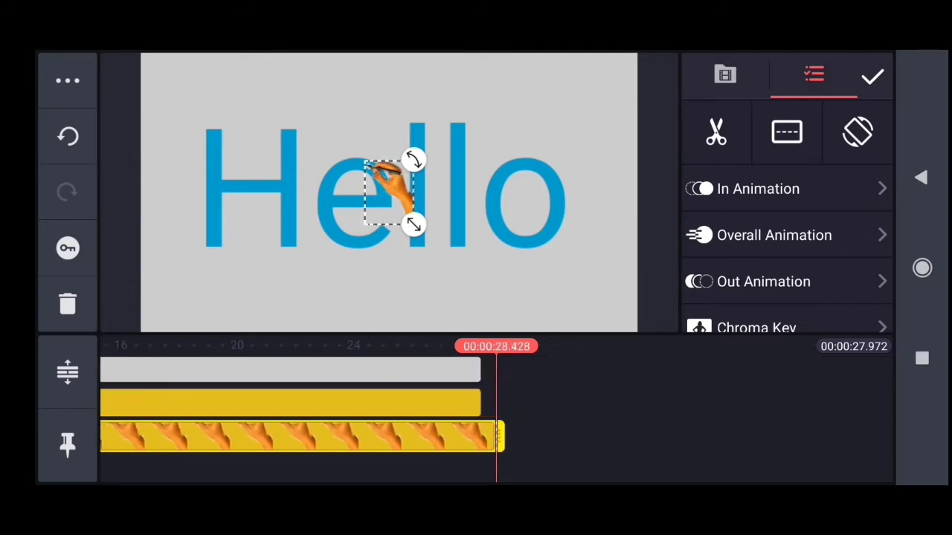
left_click_drag(298, 416, 855, 417)
left_click_drag(414, 225, 445, 269)
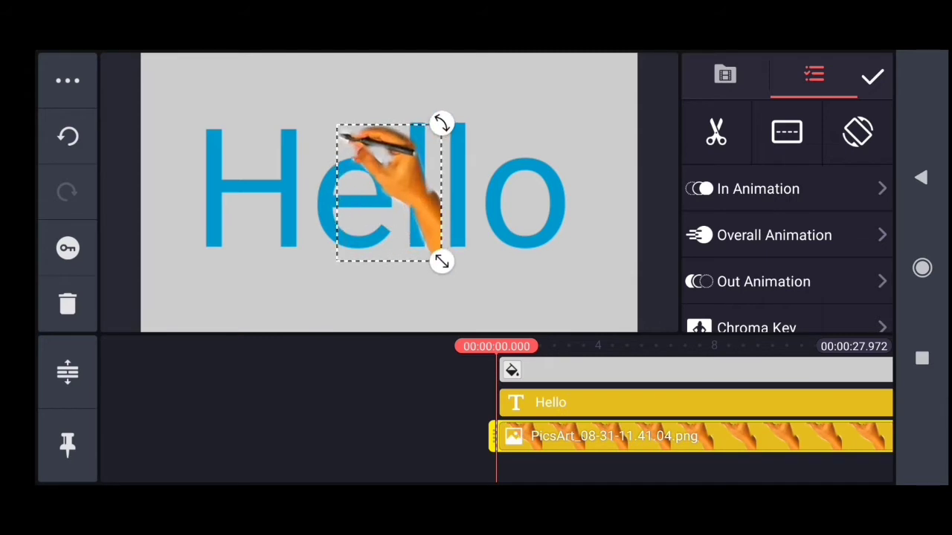
mouse_move(394, 193)
left_mouse_down()
mouse_move(338, 208)
mouse_move(257, 209)
left_mouse_up()
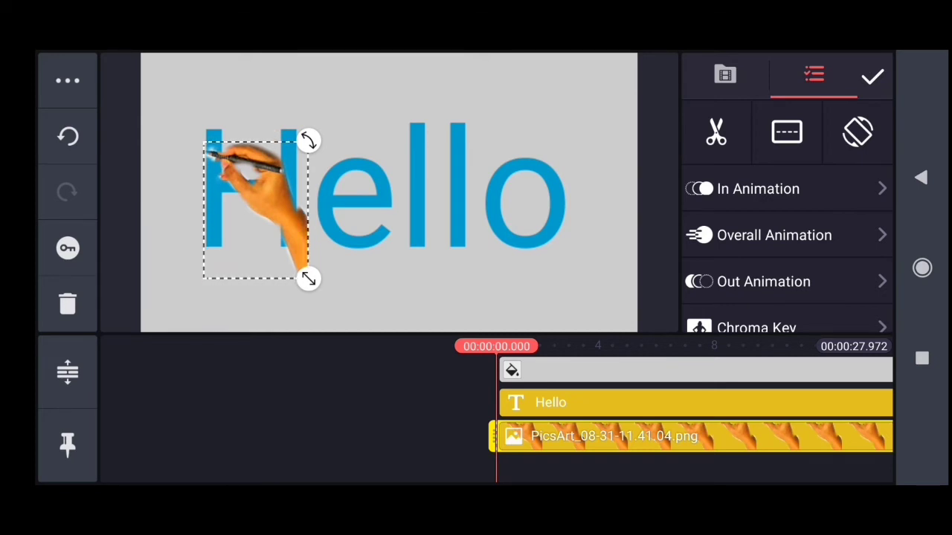
- Apply the Wipe Right in-animation to the Hello text layer
left_click(446, 297)
left_click(695, 403)
left_click(767, 188)
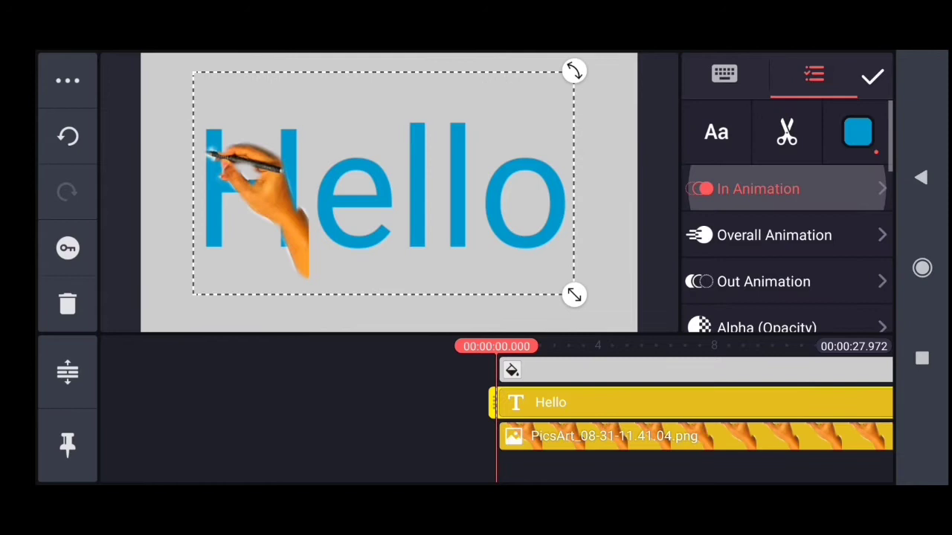
scroll(787, 223, "down", 3)
scroll(787, 223, "down", 3)
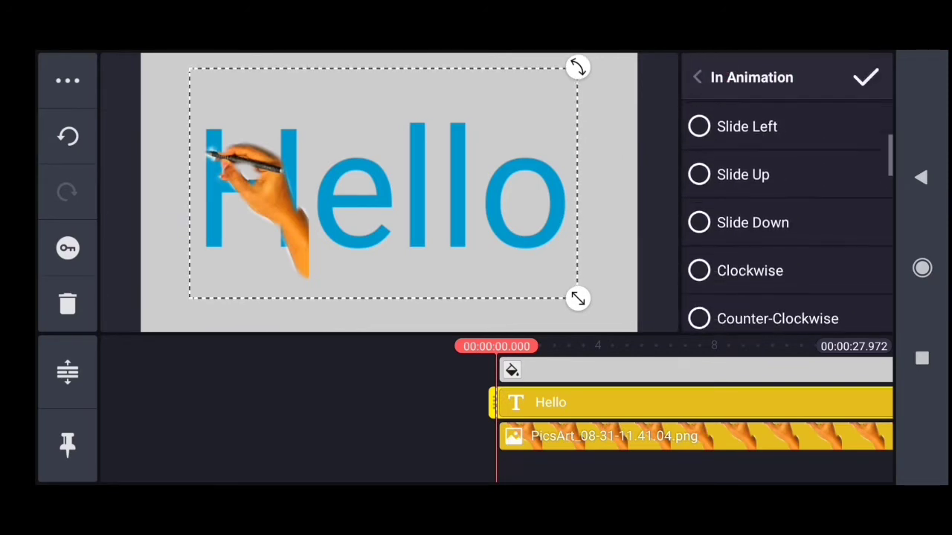
scroll(787, 223, "down", 3)
scroll(787, 223, "down", 3)
scroll(787, 223, "down", 2)
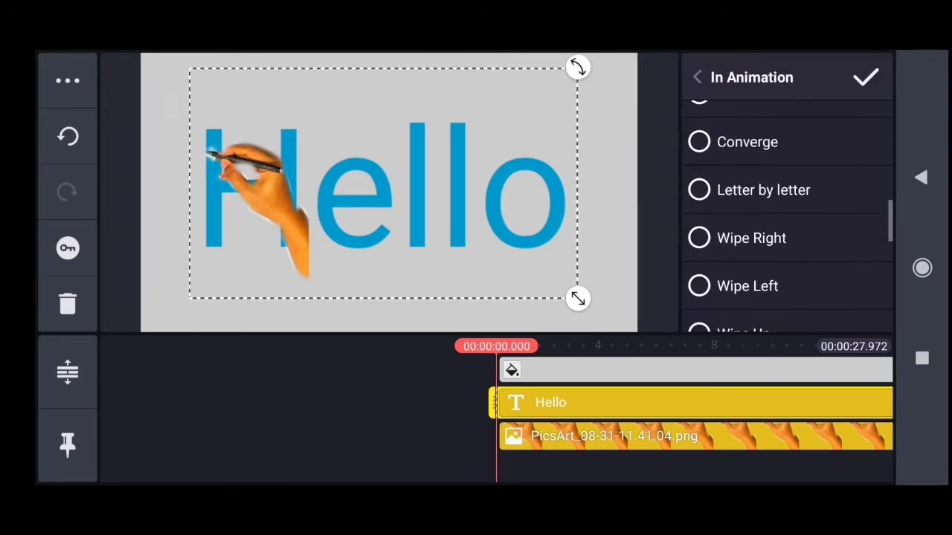
left_click(751, 238)
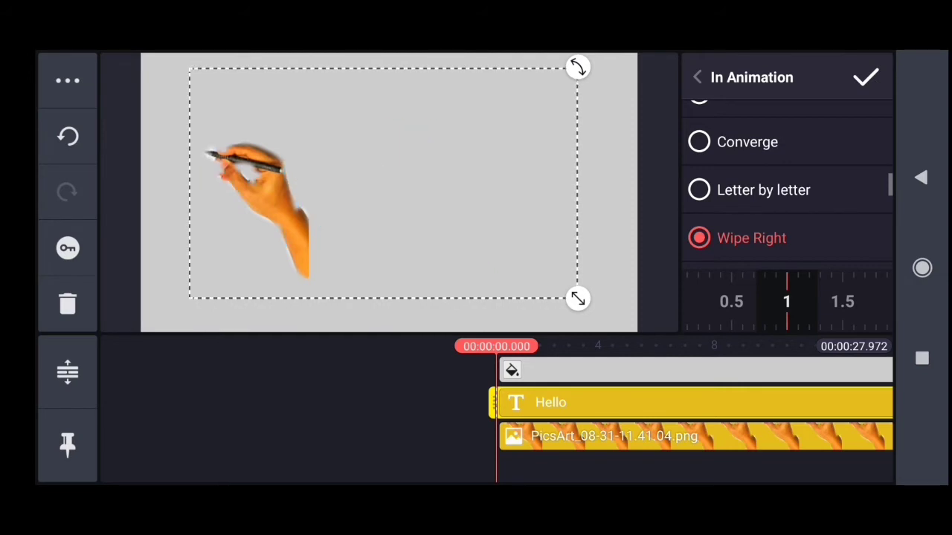
- Set the Wipe Right animation duration to 6 seconds
left_click_drag(855, 301, 692, 301)
left_click_drag(855, 301, 744, 301)
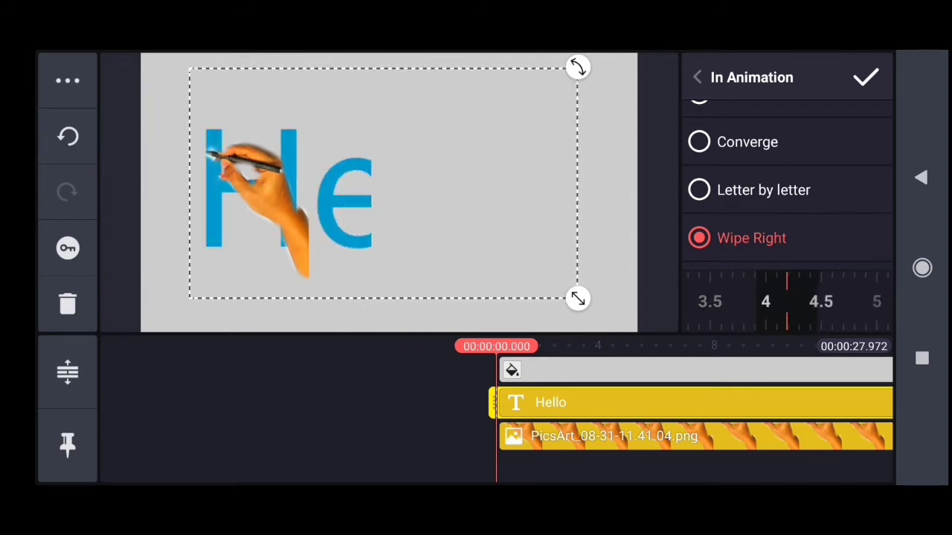
left_click_drag(841, 301, 788, 301)
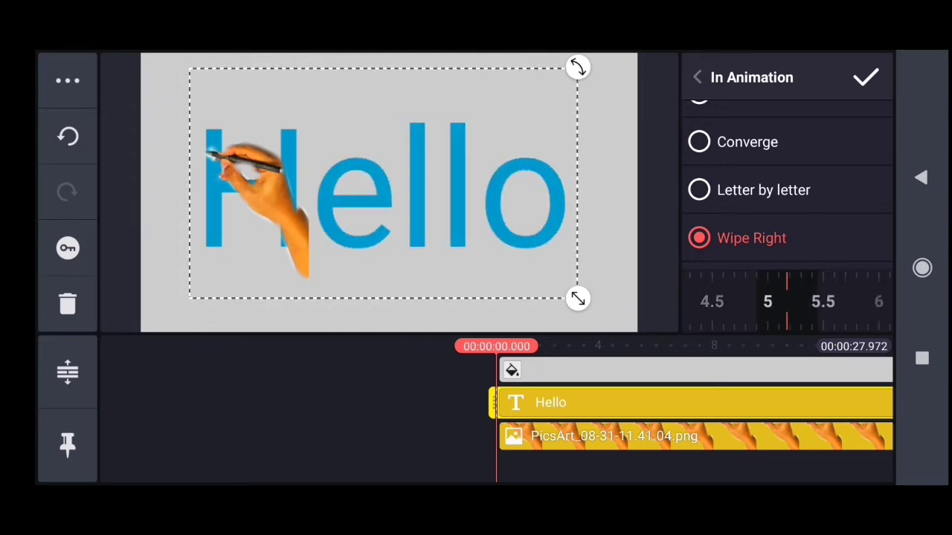
left_click_drag(823, 301, 776, 301)
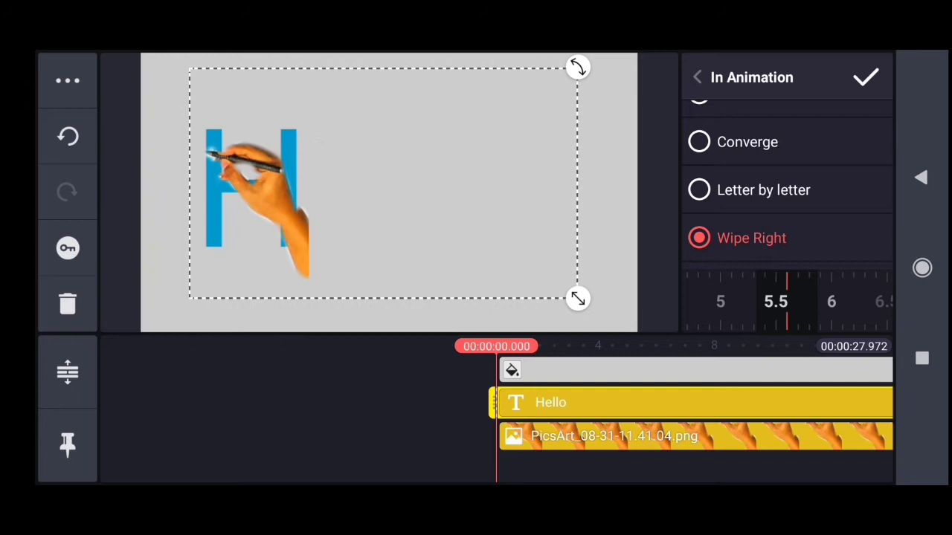
left_click_drag(831, 301, 776, 301)
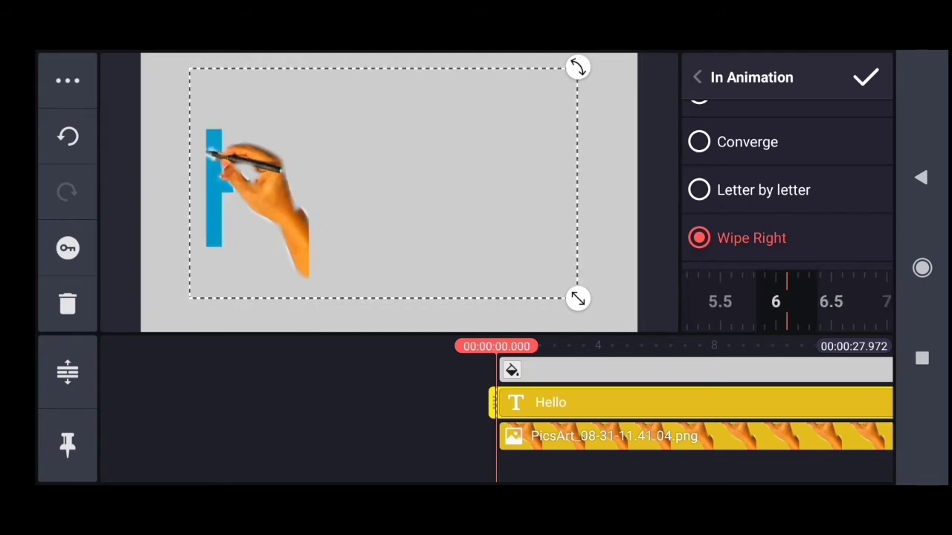
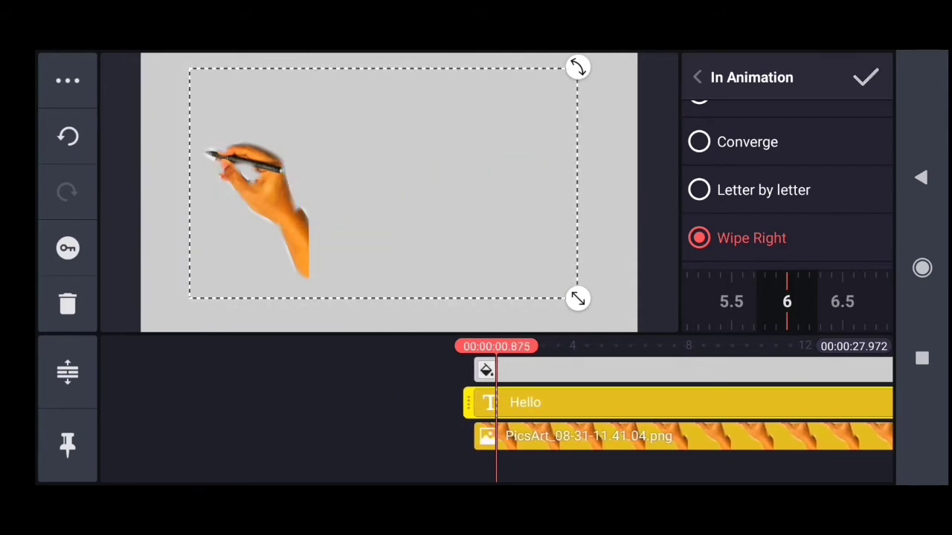
- Confirm the Wipe Right entrance on 'Hello', then open keyframe animation for the hand image
left_click(866, 78)
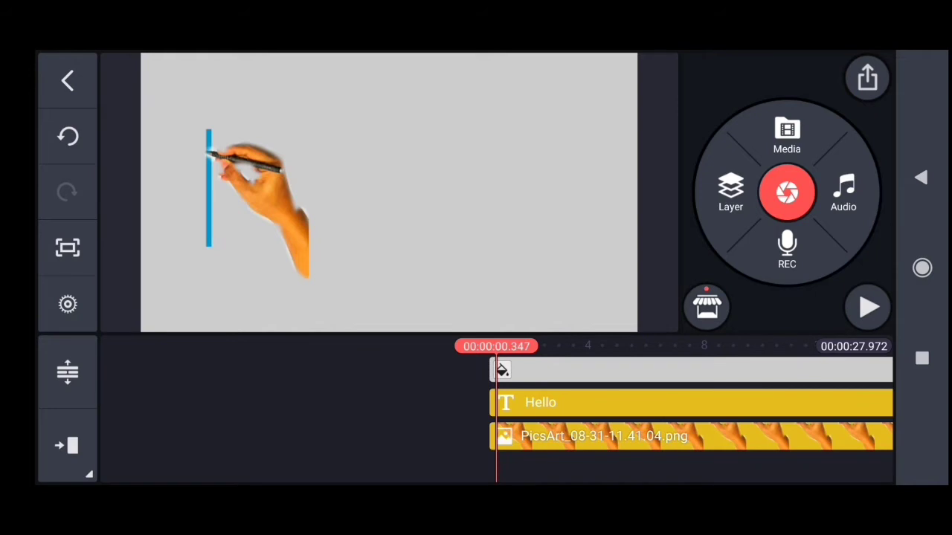
left_click(669, 436)
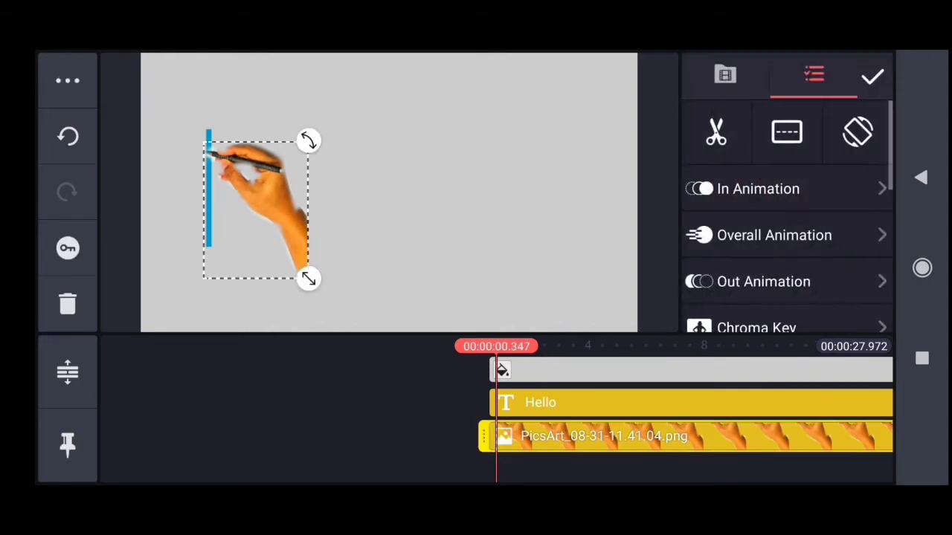
left_click(68, 248)
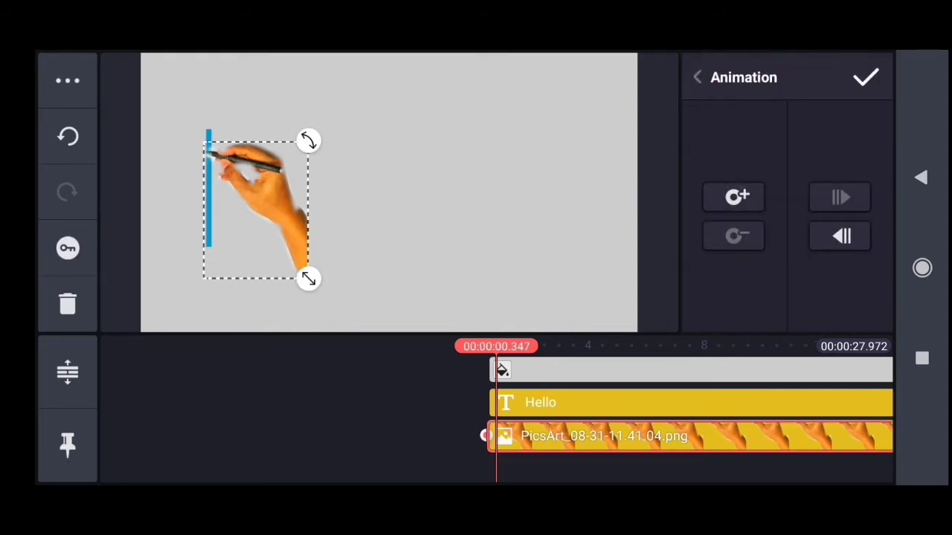
- Keyframe the hand at its start and at 00:00:00.625, lowering the pen down the H's left stem
left_click(735, 197)
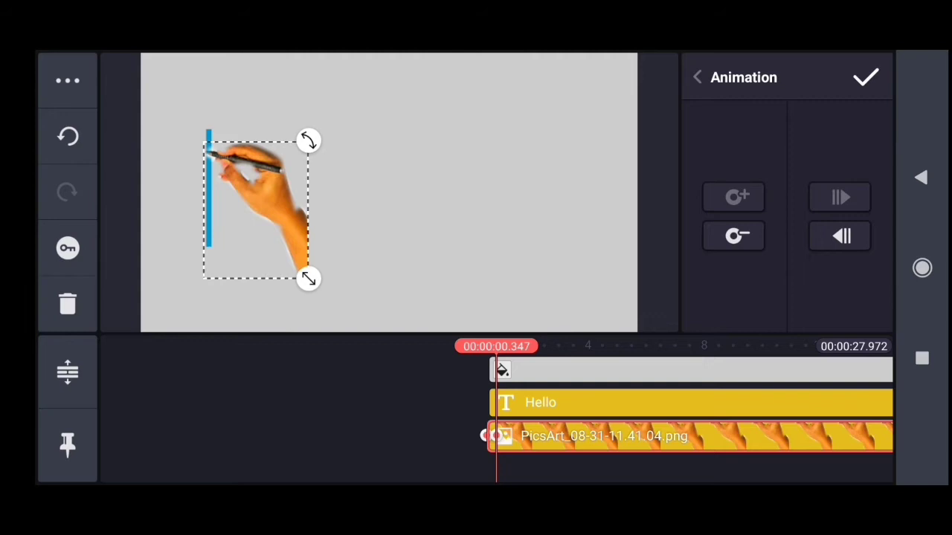
left_click_drag(691, 436, 682, 437)
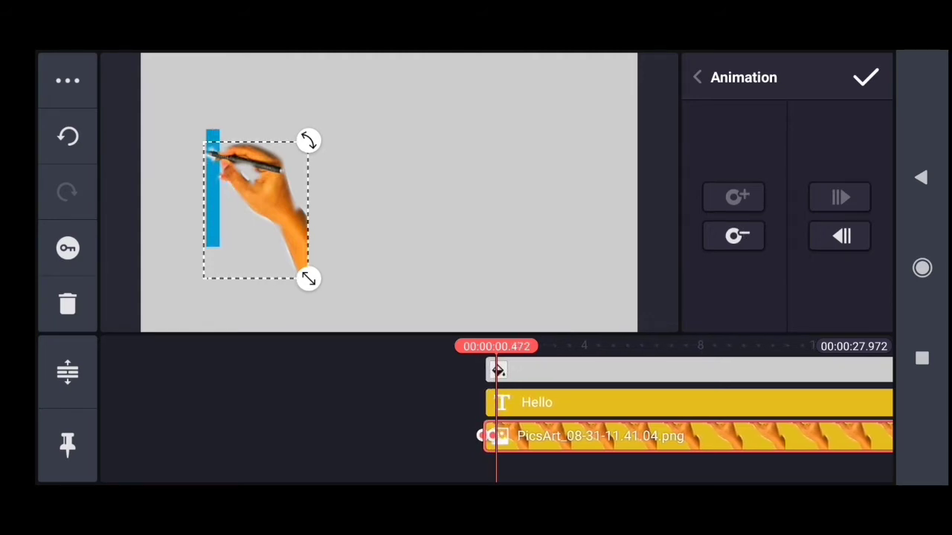
left_click_drag(691, 437, 687, 436)
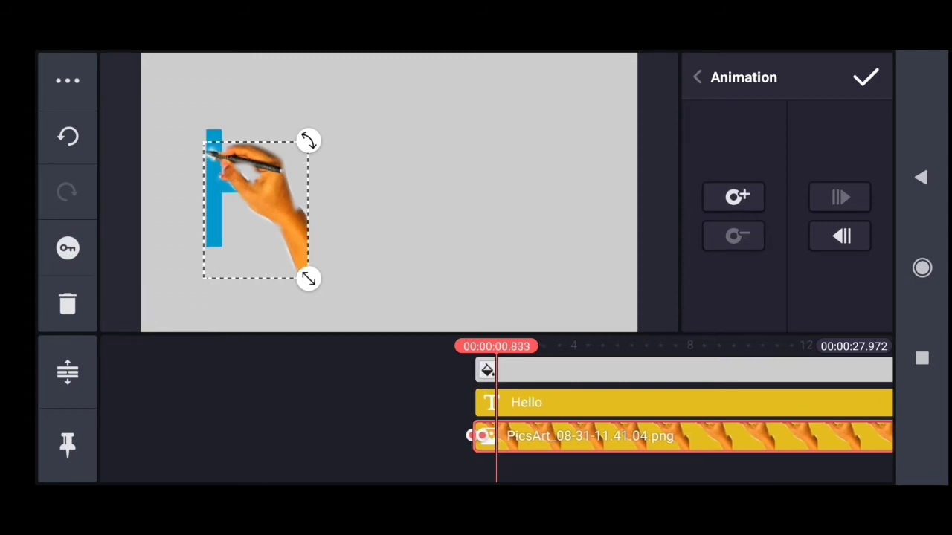
left_click(733, 197)
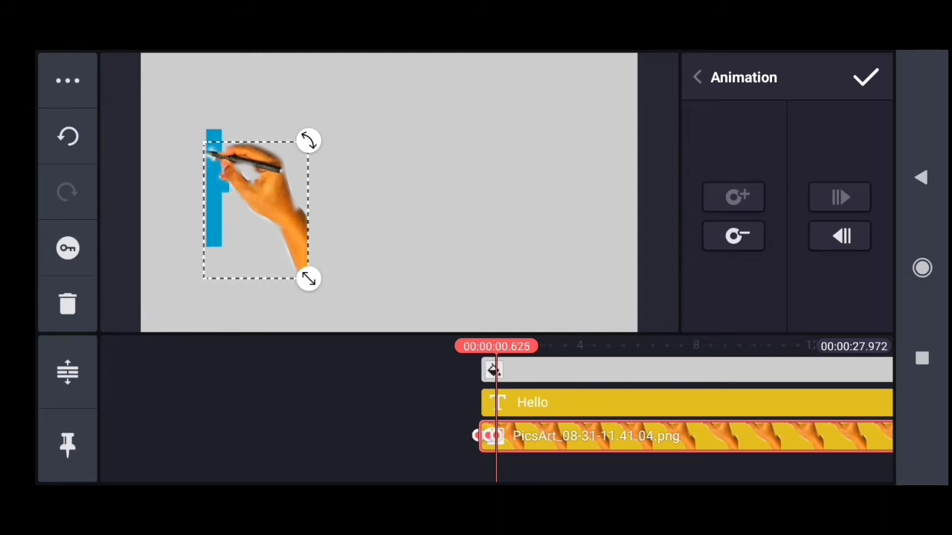
left_click_drag(256, 208, 260, 252)
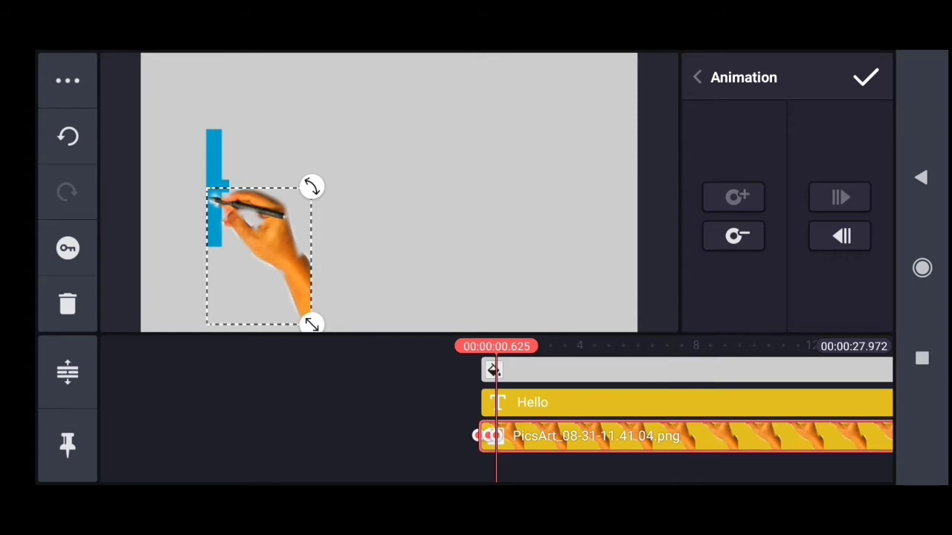
- Add keyframes from one second on, moving the pen across the H crossbar to its right stem
left_click_drag(670, 446, 658, 446)
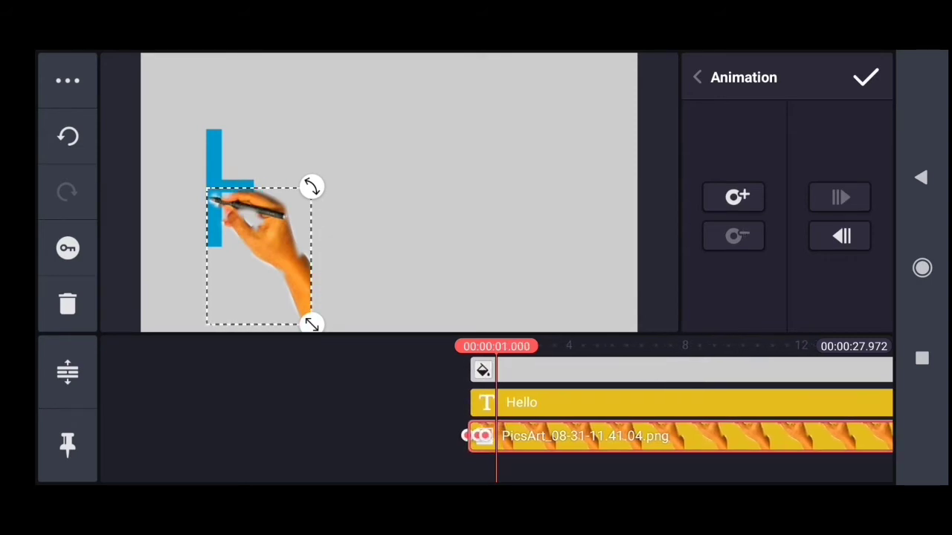
left_click(734, 197)
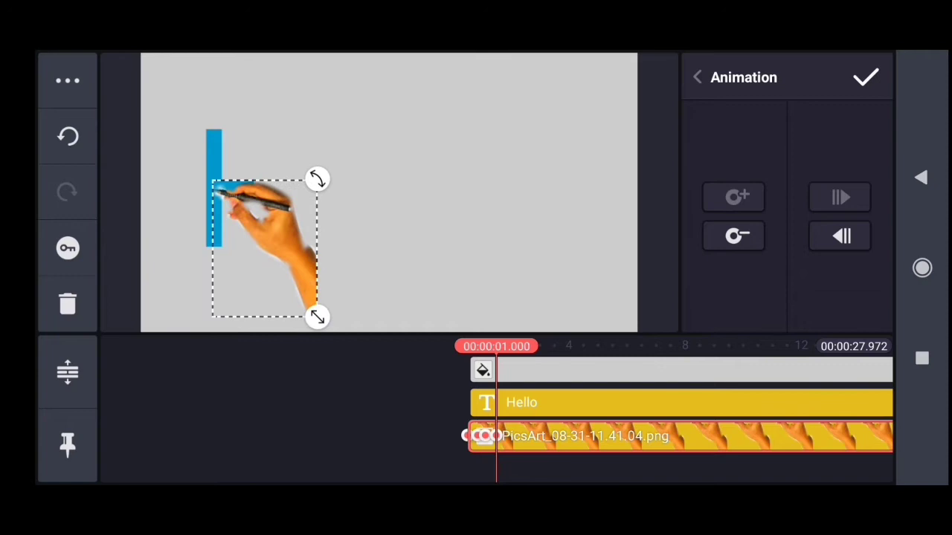
left_click_drag(260, 253, 284, 239)
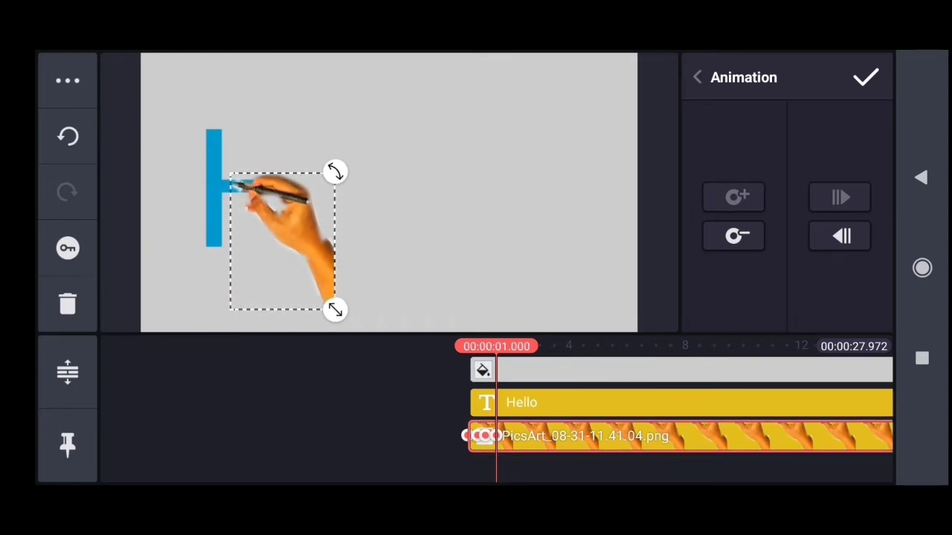
left_click_drag(670, 416, 660, 416)
left_click(736, 197)
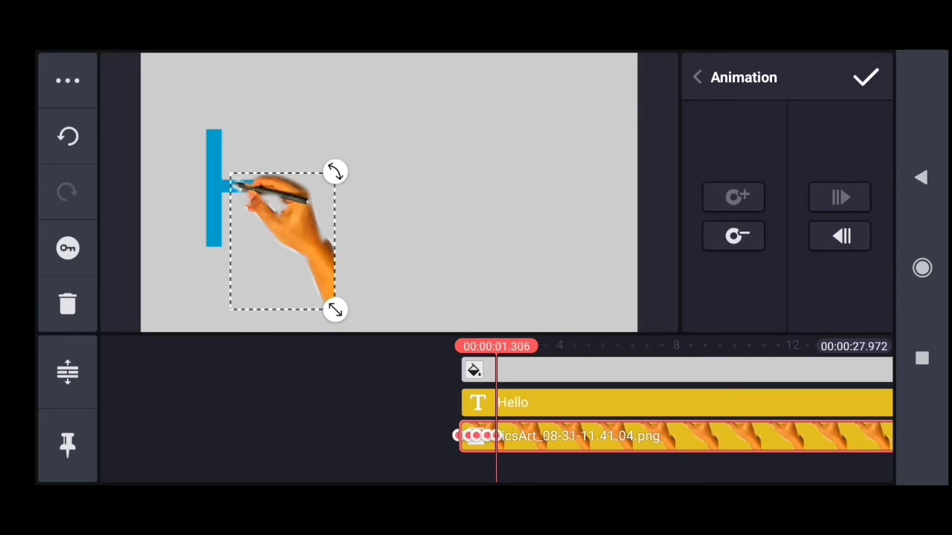
left_click_drag(283, 245, 316, 247)
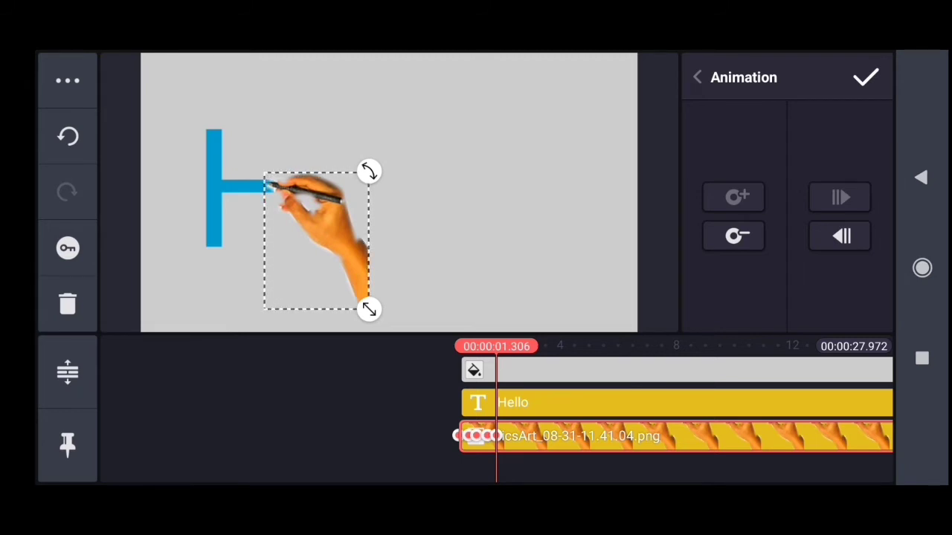
left_click_drag(670, 436, 661, 435)
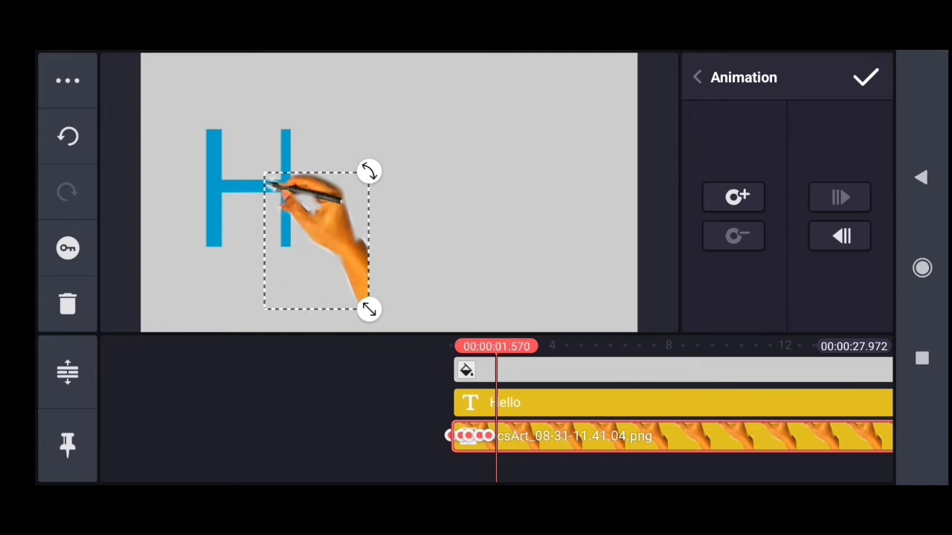
left_click_drag(316, 238, 328, 238)
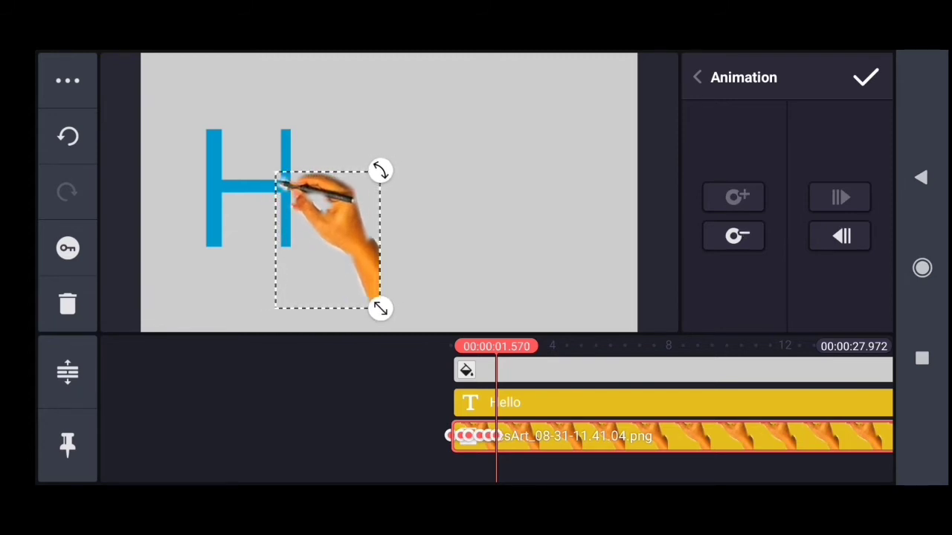
left_click_drag(669, 436, 654, 436)
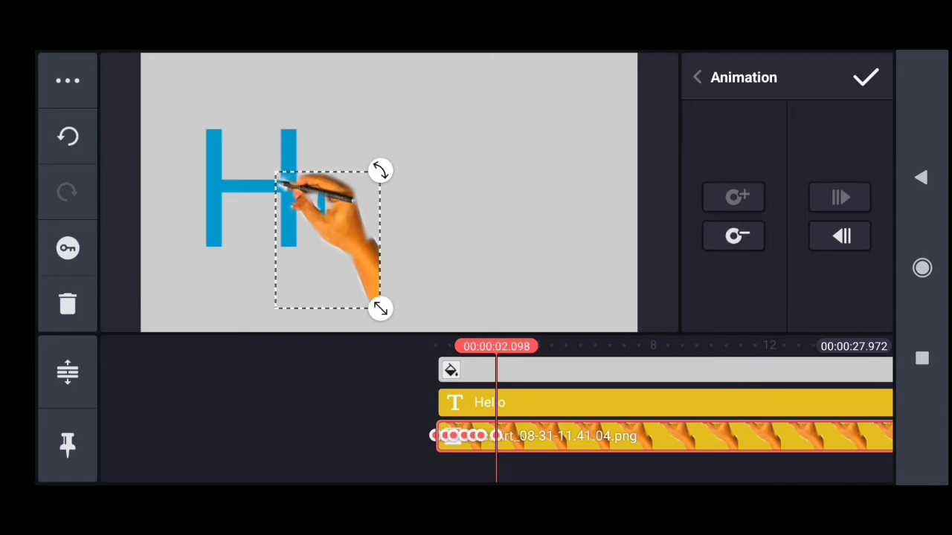
left_click_drag(327, 238, 340, 198)
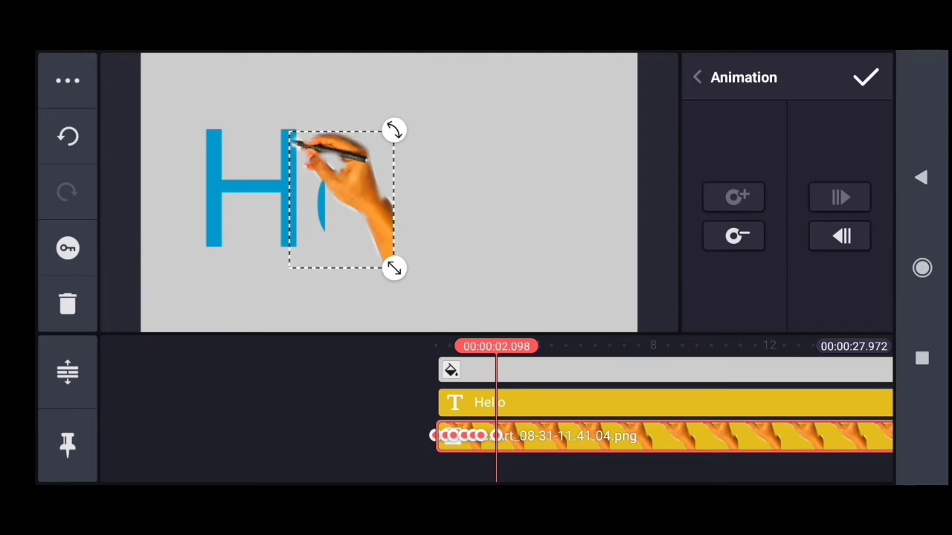
- Move the pen to the start of the e and keyframe it along the top at 00:00:02.431
left_click_drag(342, 199, 370, 246)
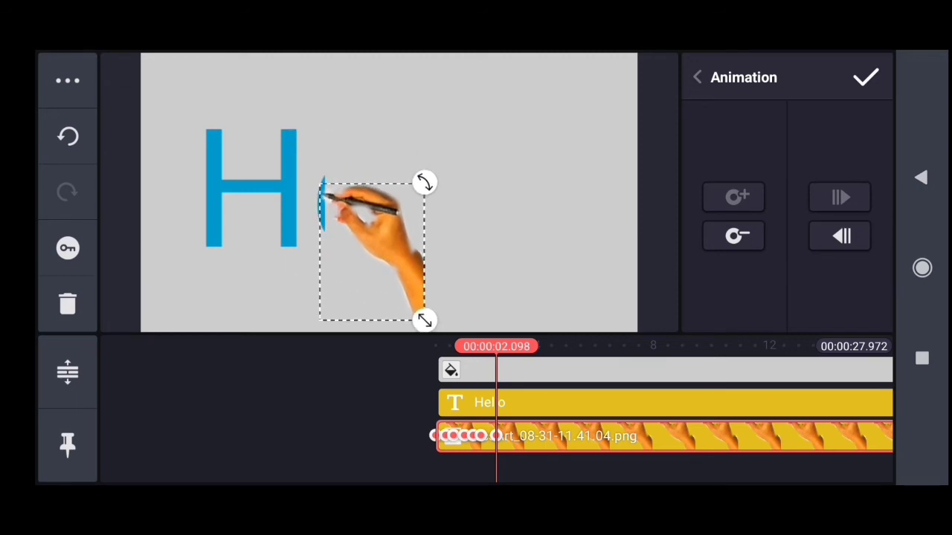
left_click(841, 197)
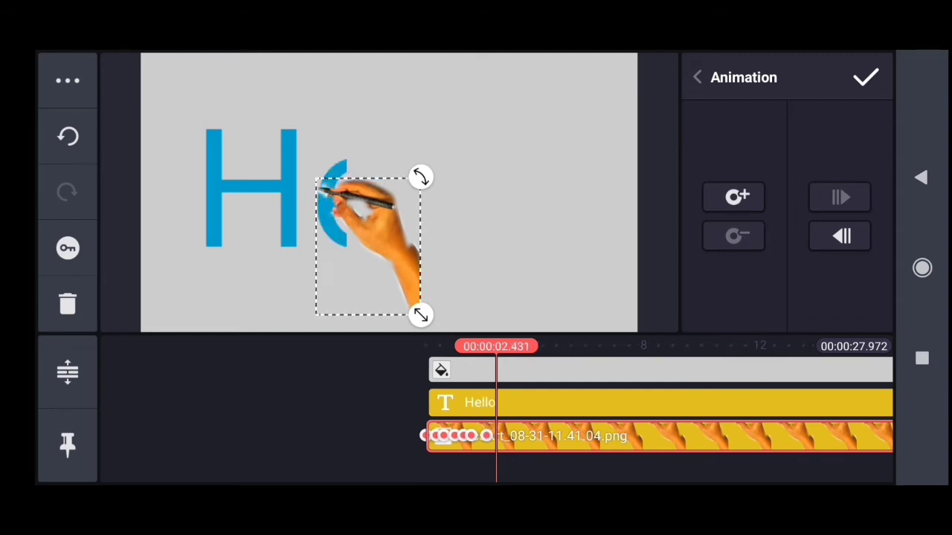
left_click(736, 197)
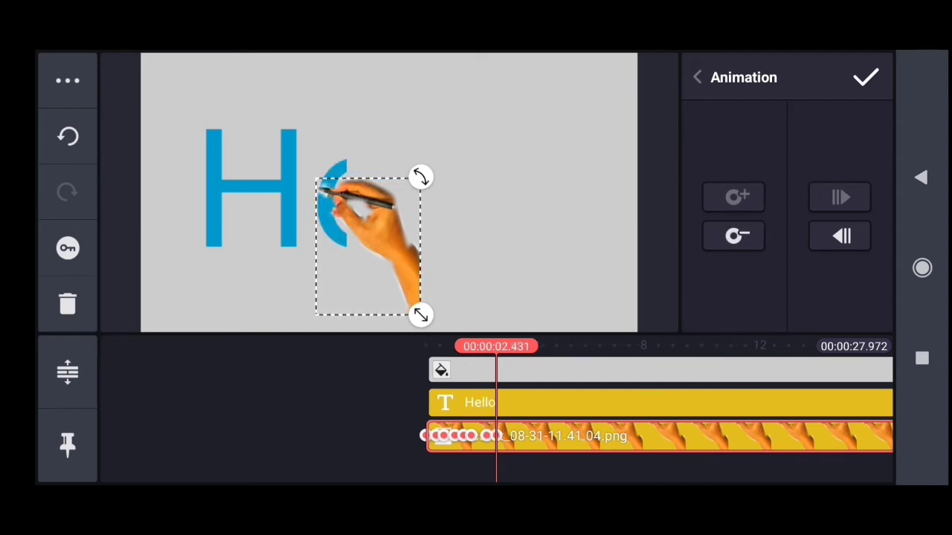
left_click_drag(368, 246, 389, 225)
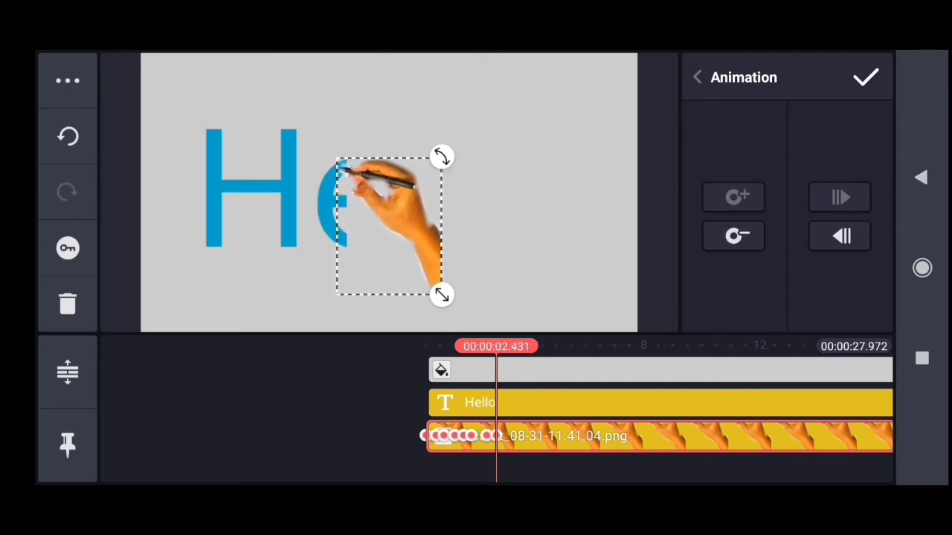
- Keyframe the pen at 00:00:02.681 and 00:00:03.029, bringing it down to the e's tail
left_click(840, 197)
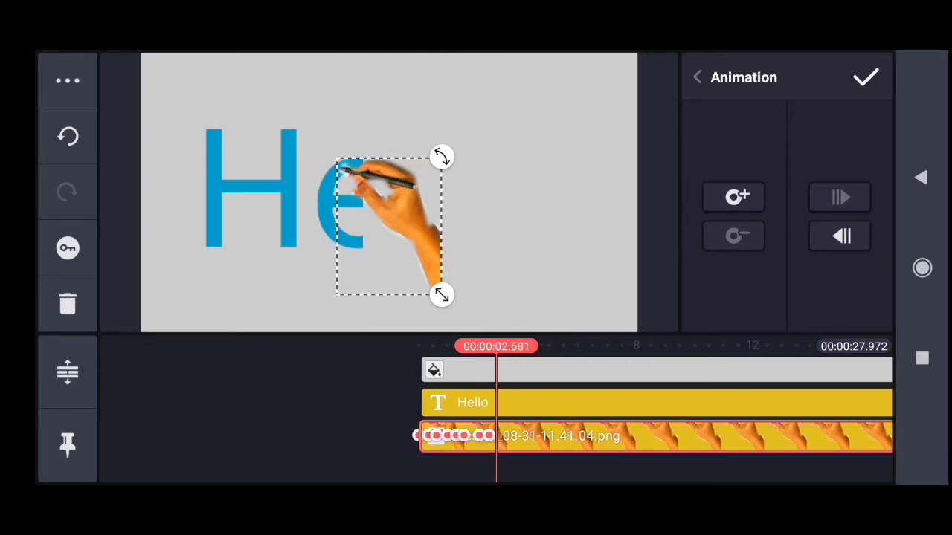
left_click(736, 197)
left_click_drag(389, 224, 400, 257)
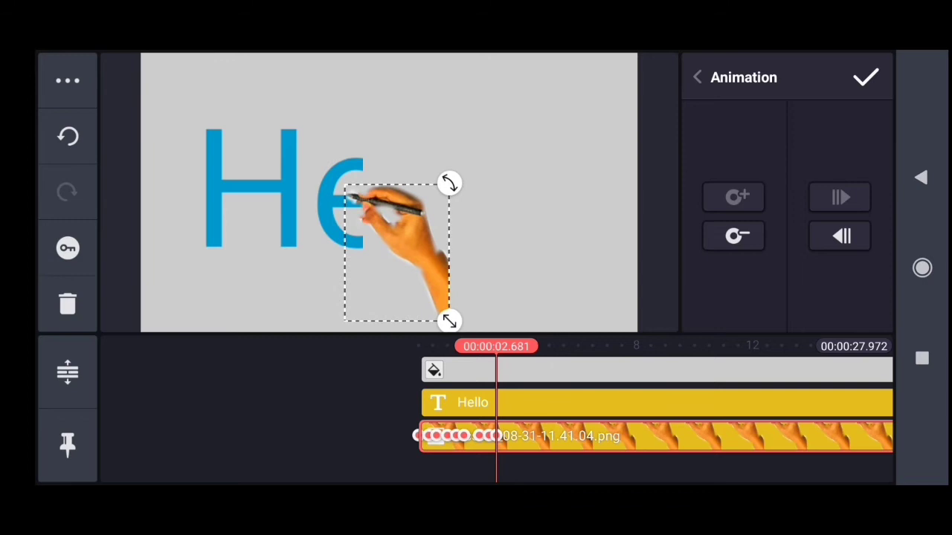
left_click(841, 197)
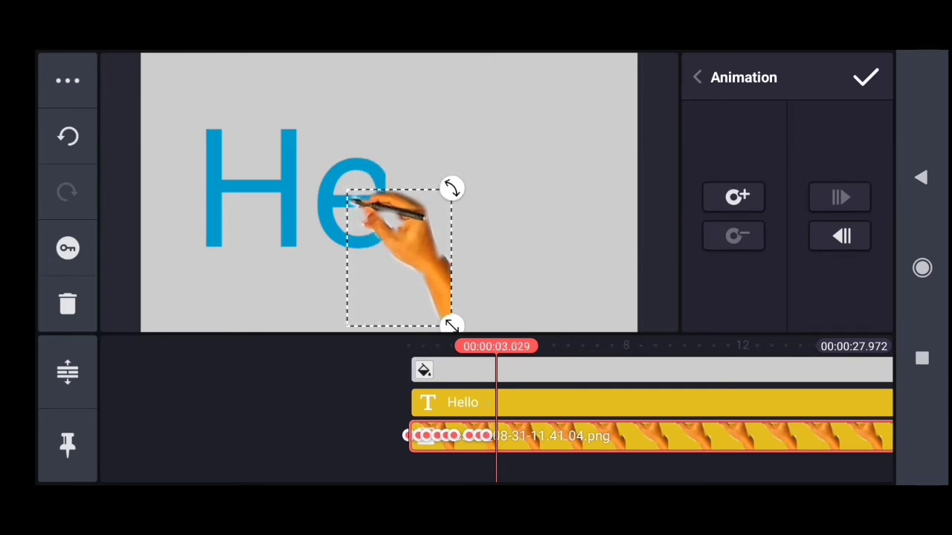
left_click(736, 197)
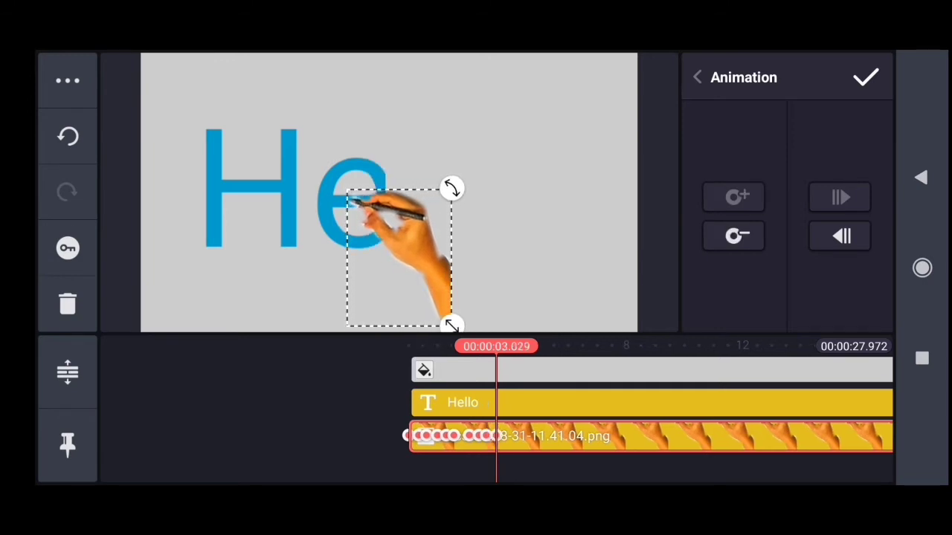
left_click_drag(400, 257, 407, 294)
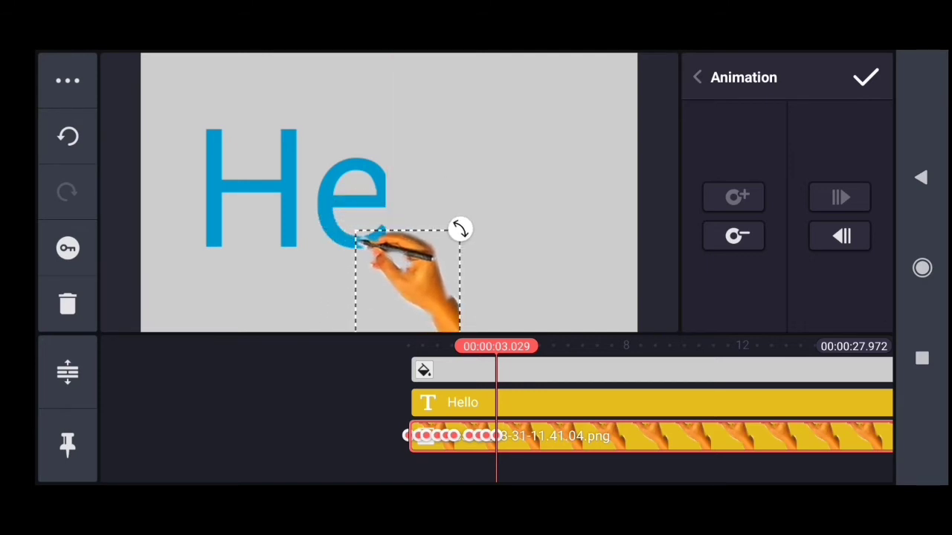
left_click(841, 197)
- Keyframe the hand moving up-right to the top of the first l
left_click(736, 197)
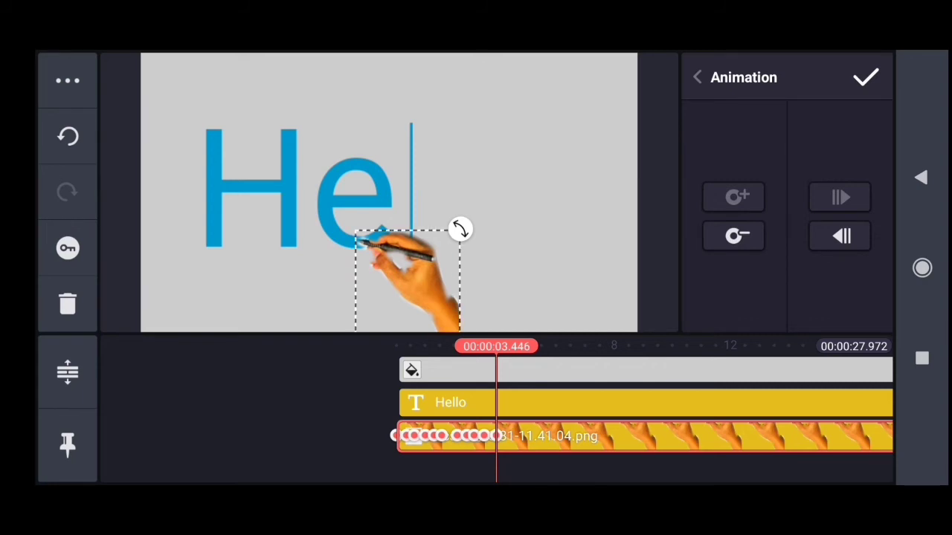
left_click_drag(408, 279, 453, 241)
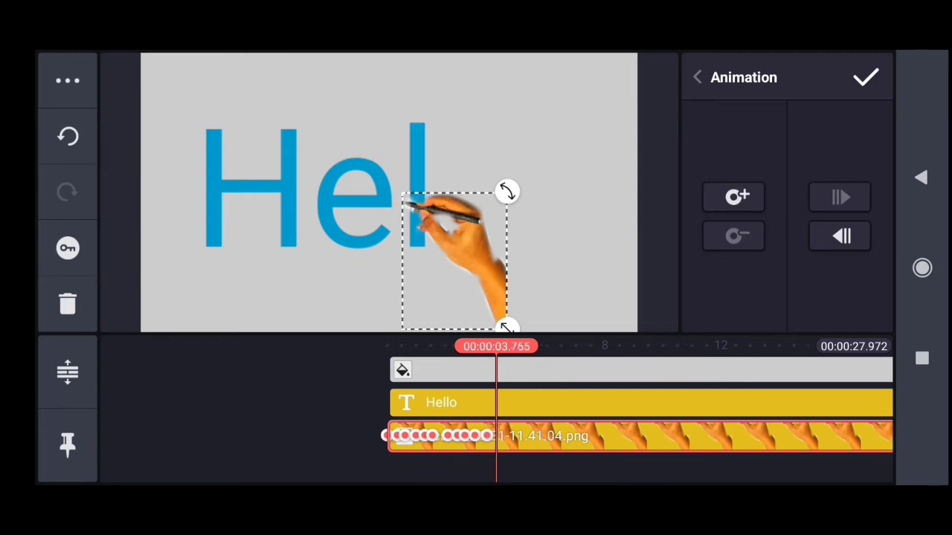
left_click(737, 197)
left_click_drag(455, 260, 467, 208)
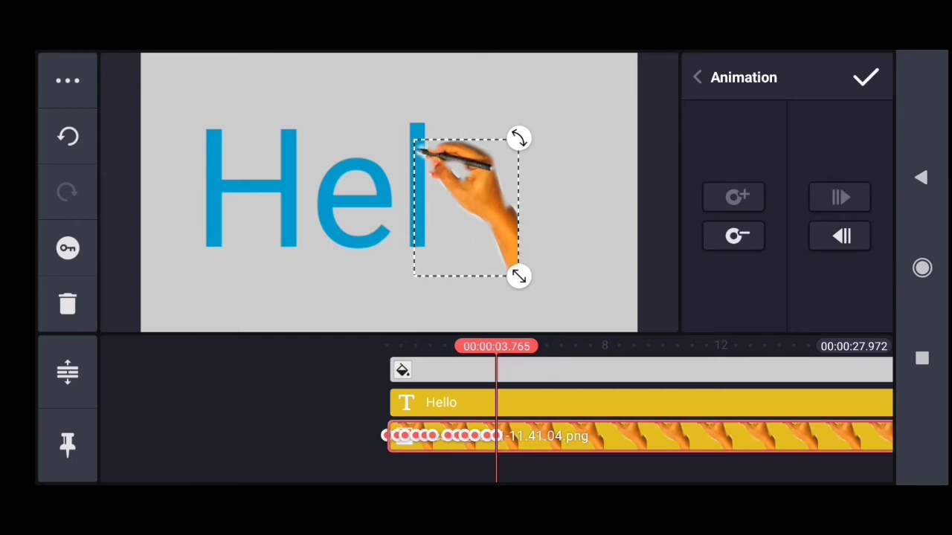
- Keyframe the pen down the first l to its base, fine-tuning the timeline around it
left_click_drag(669, 436, 657, 435)
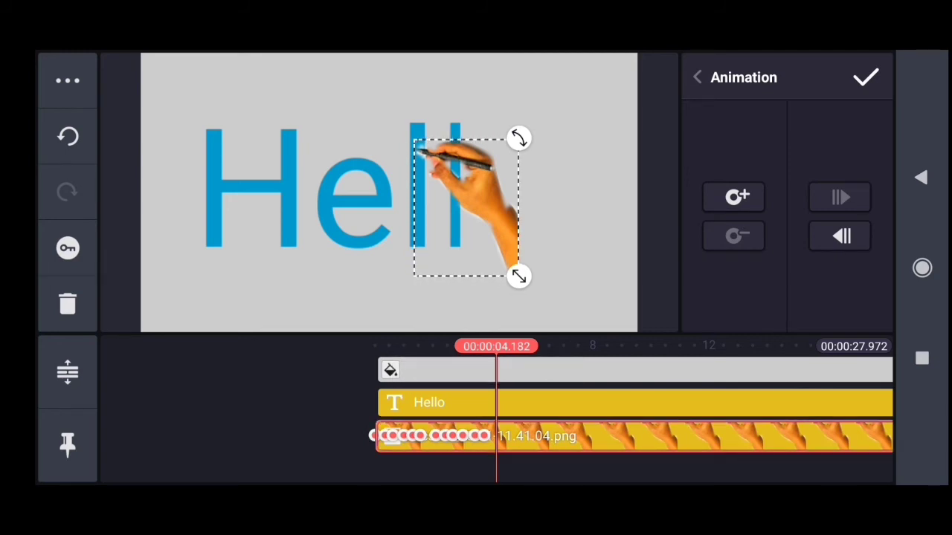
left_click_drag(655, 435, 664, 436)
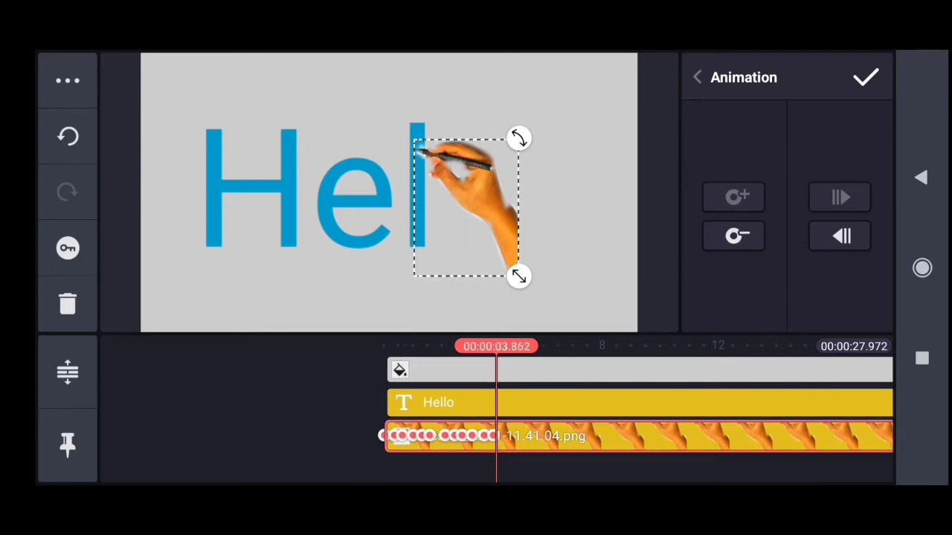
left_click_drag(465, 208, 464, 249)
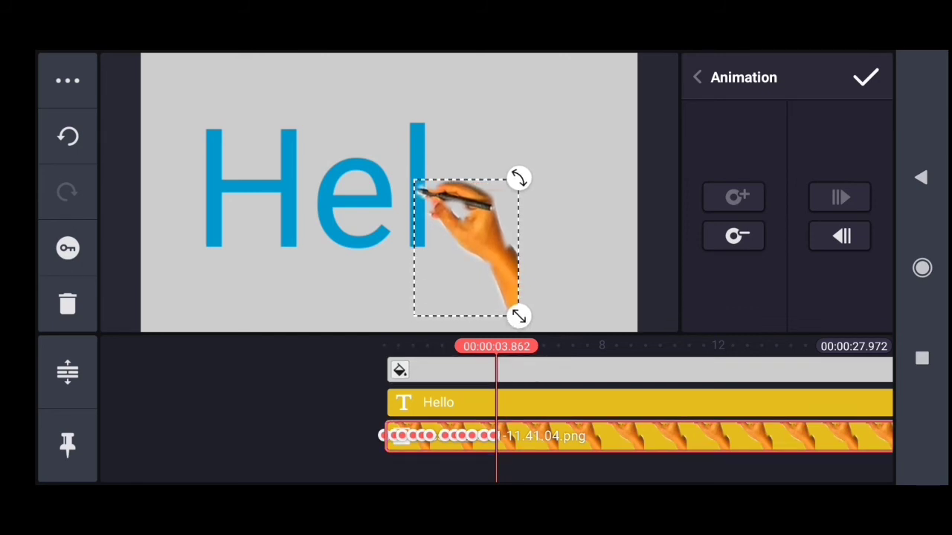
left_click_drag(669, 436, 667, 436)
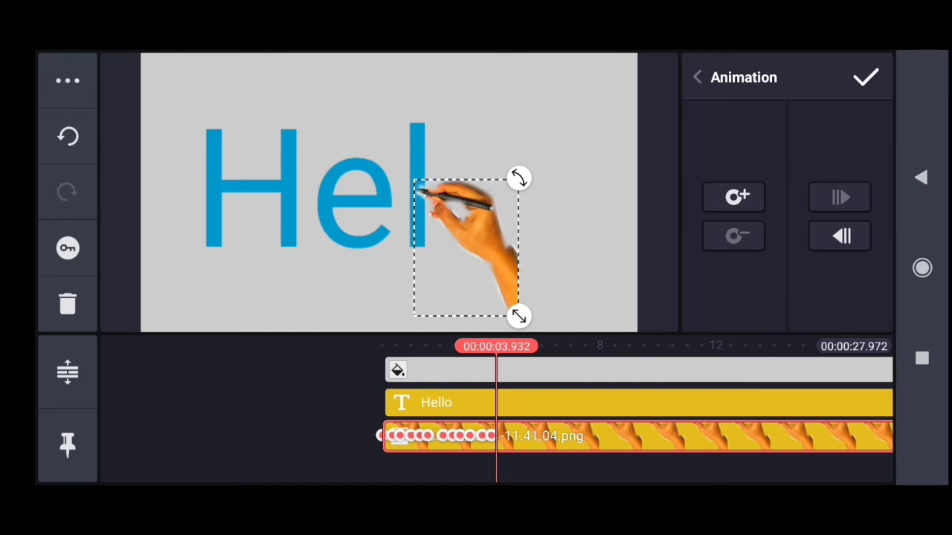
left_click(735, 196)
left_click_drag(465, 246, 461, 265)
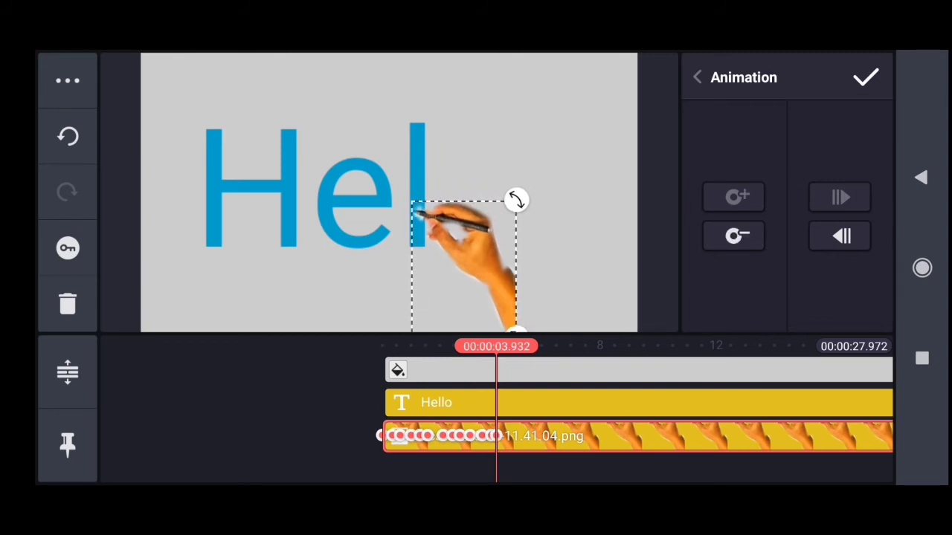
left_click_drag(669, 436, 670, 436)
left_click_drag(465, 264, 465, 257)
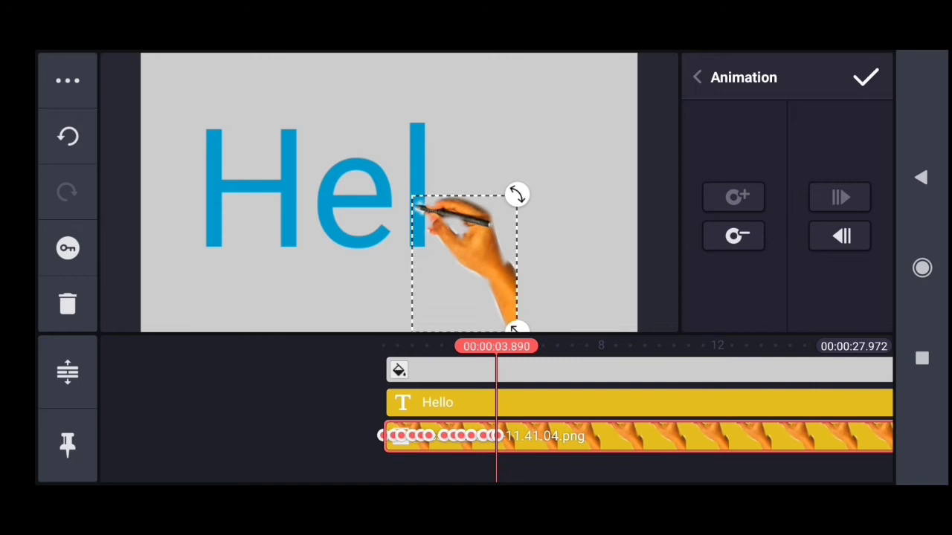
left_click_drag(669, 436, 668, 436)
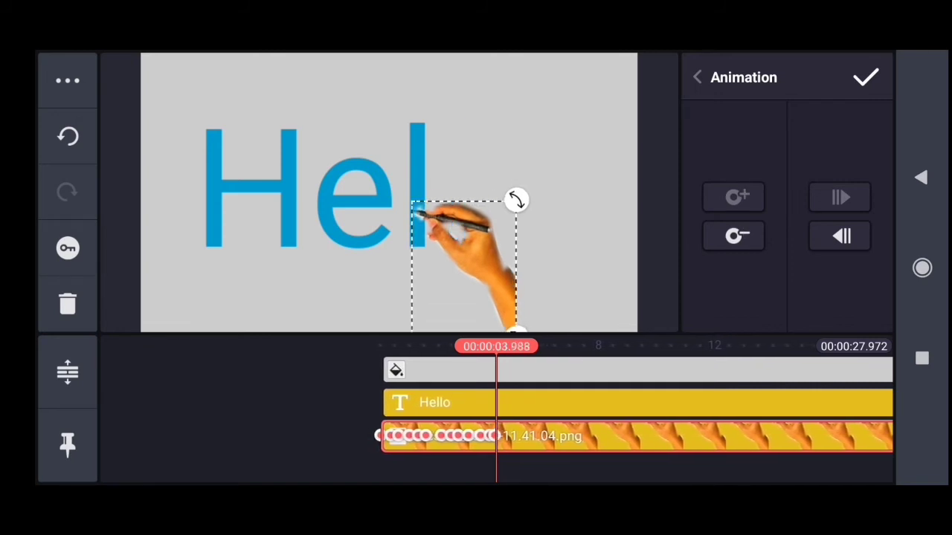
- Leave the keyframe editor, check the gray background clip, and reopen the hand's animation
left_click(865, 77)
left_click(632, 370)
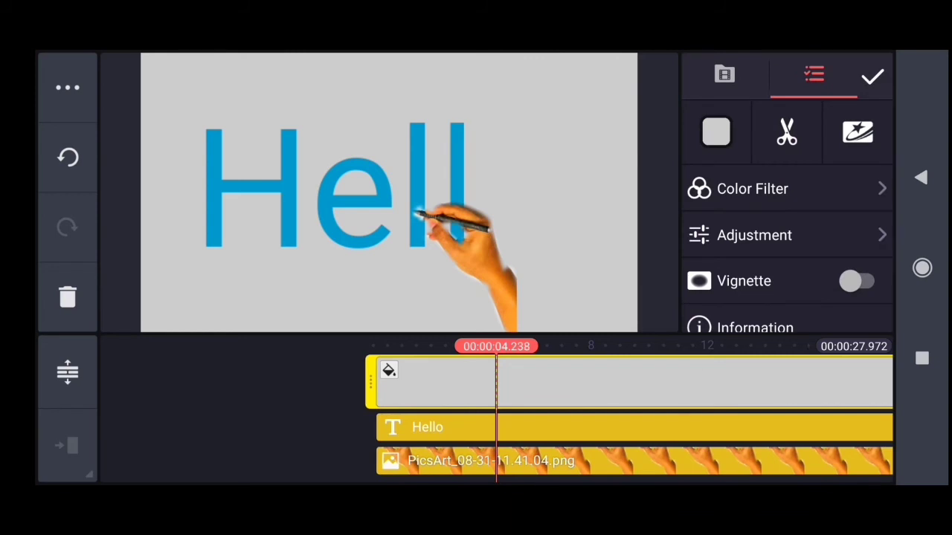
left_click(872, 77)
left_click(669, 461)
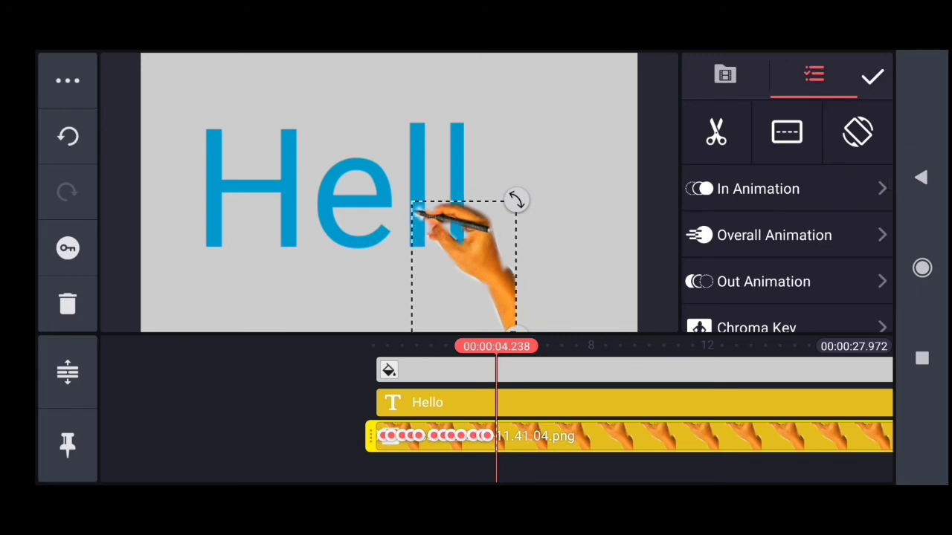
left_click(66, 248)
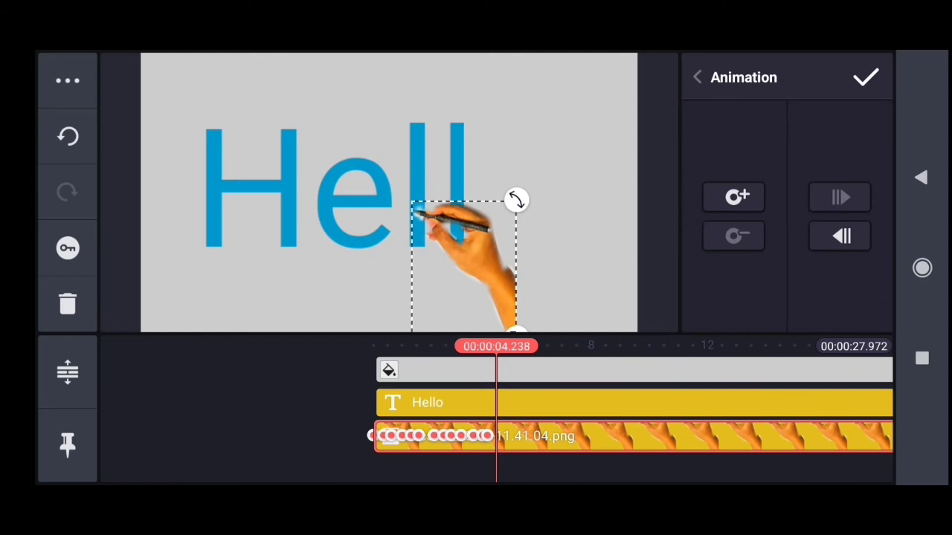
- Keyframe the hand at 00:00:04.238 and raise it to the top of the second l
left_click(734, 196)
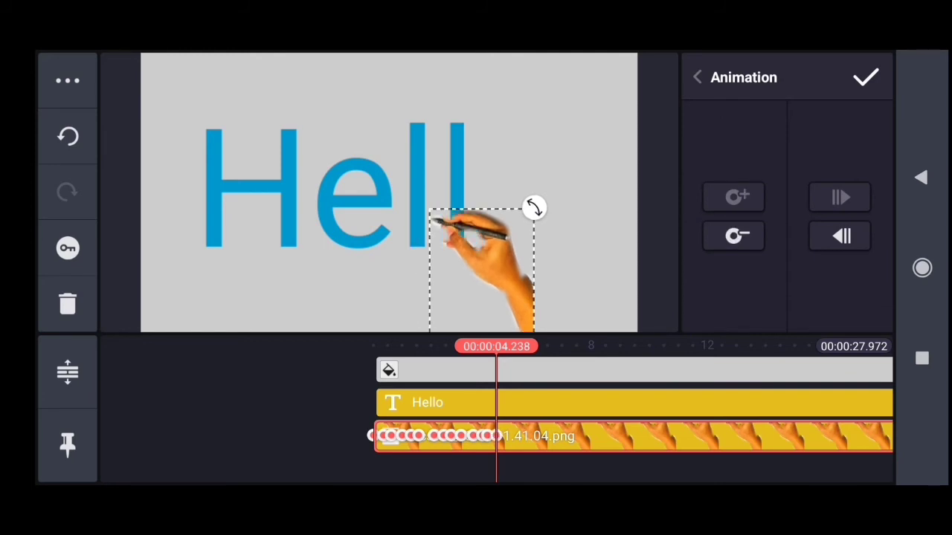
left_click_drag(465, 264, 508, 260)
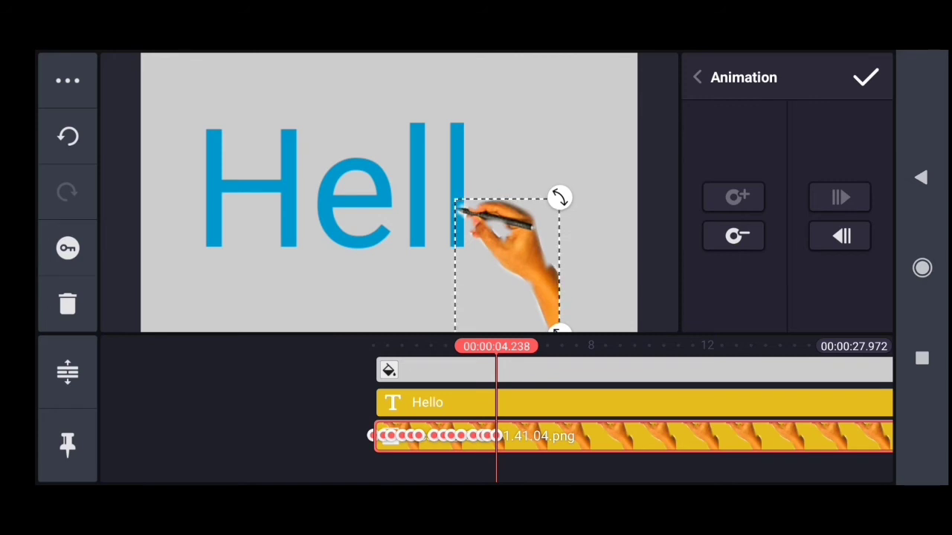
left_click_drag(521, 436, 508, 436)
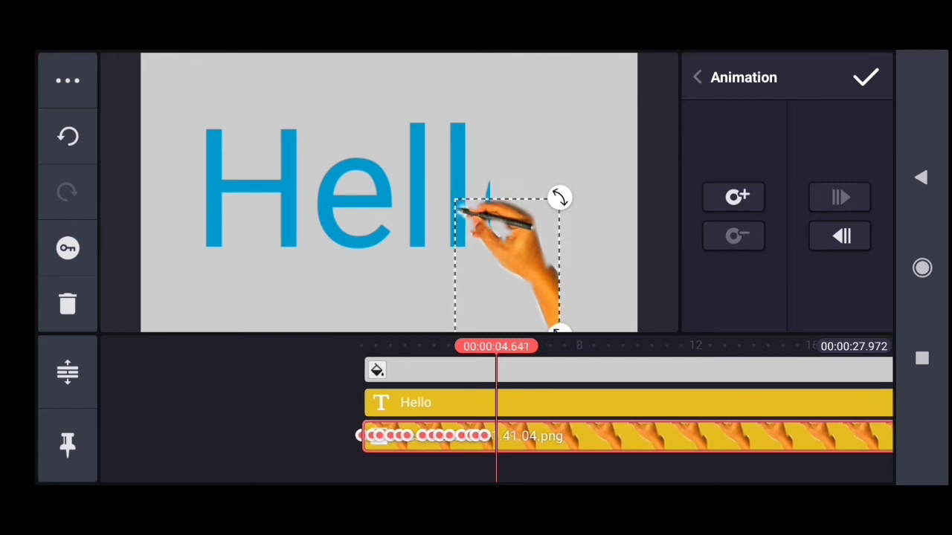
left_click(841, 236)
left_click_drag(520, 436, 518, 435)
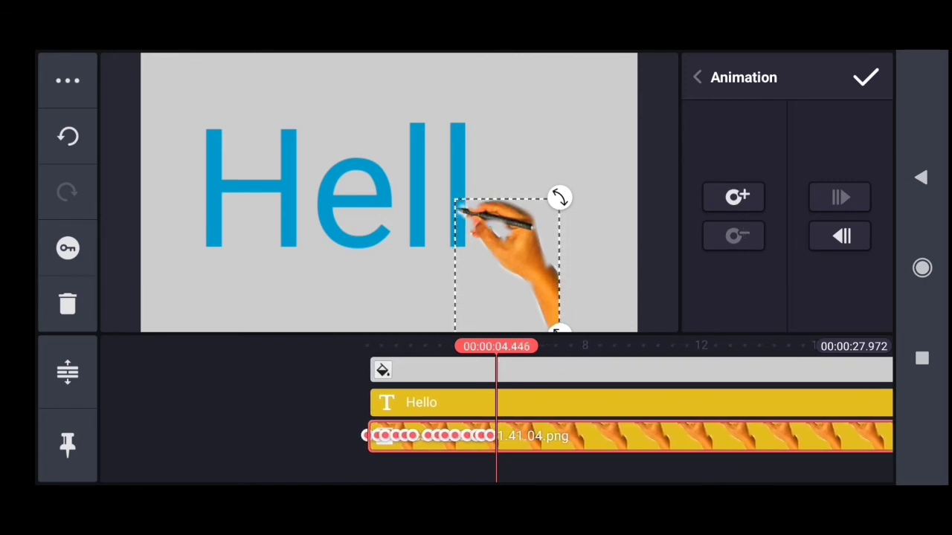
left_click_drag(506, 260, 501, 199)
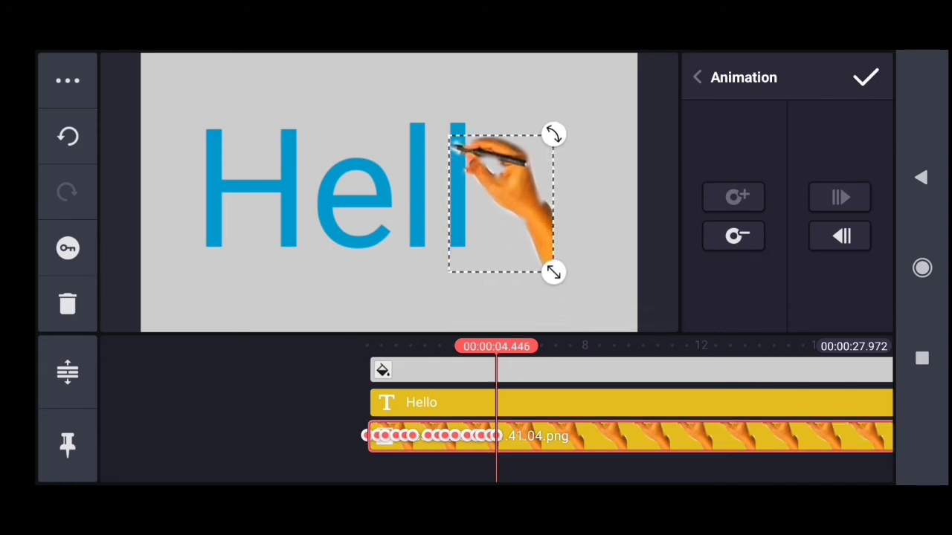
- Keyframe the pen moving down-right to where the o begins
left_click_drag(521, 435, 517, 436)
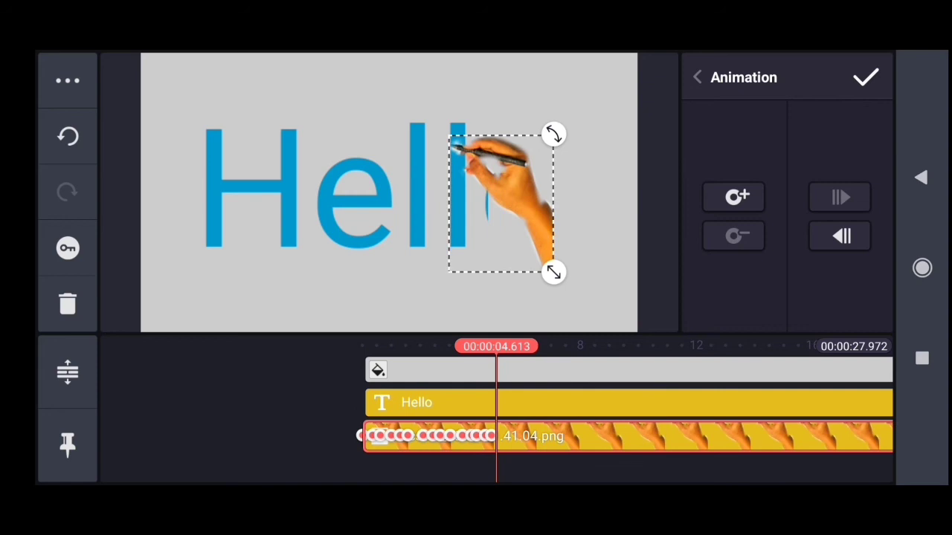
left_click(733, 197)
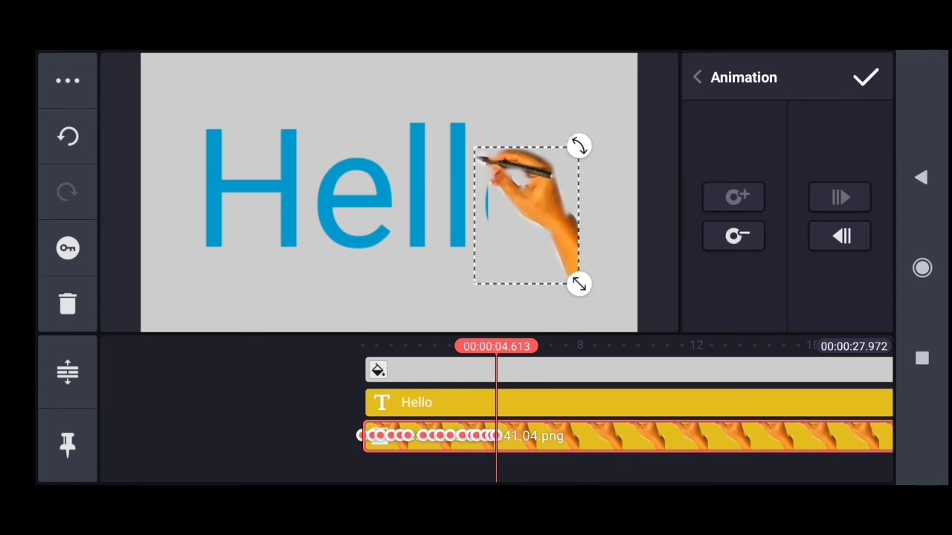
left_click_drag(502, 204, 533, 256)
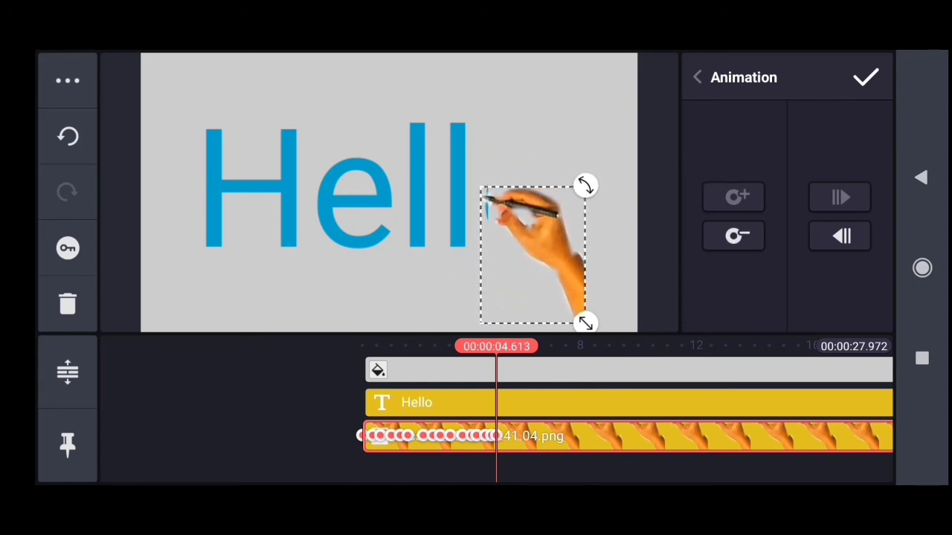
left_click_drag(566, 436, 556, 435)
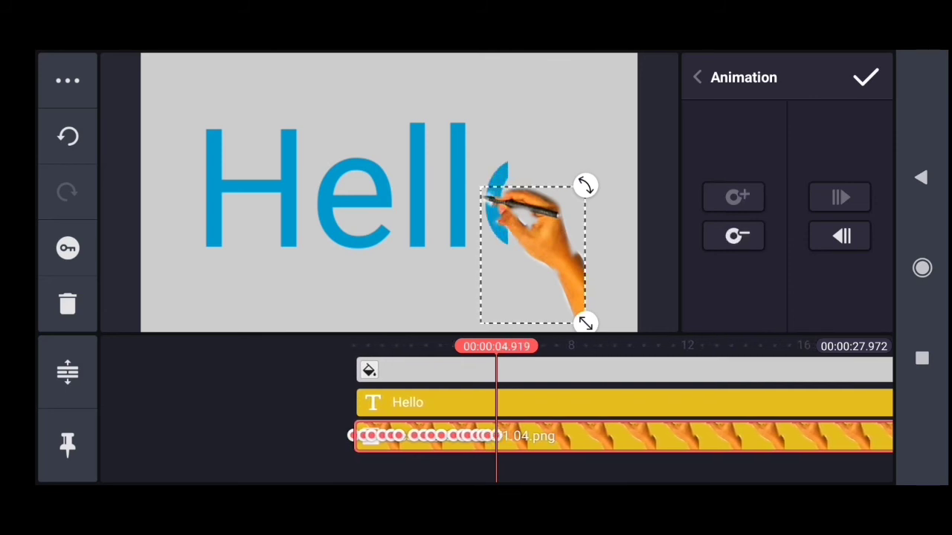
- Keyframe the pen up, around and beneath the o's curve
left_click_drag(533, 256, 556, 229)
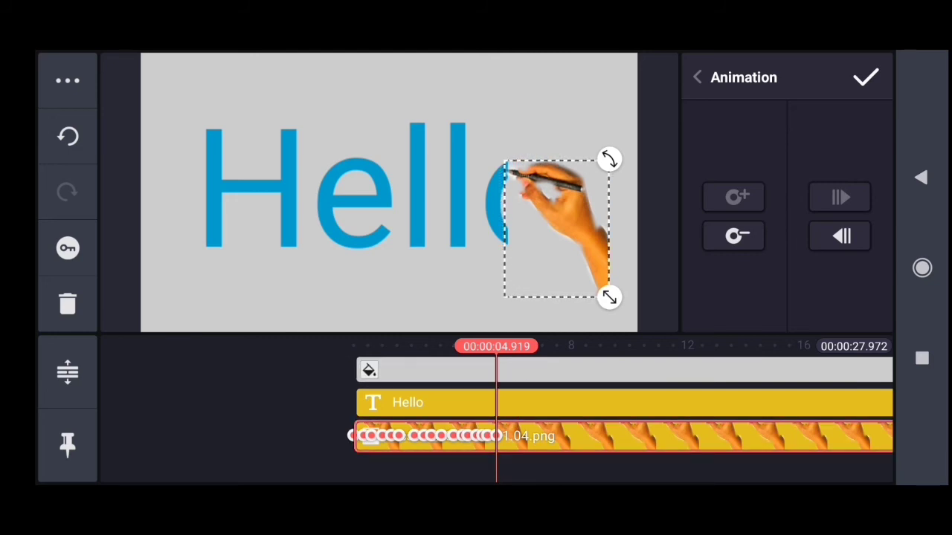
left_click_drag(669, 435, 648, 436)
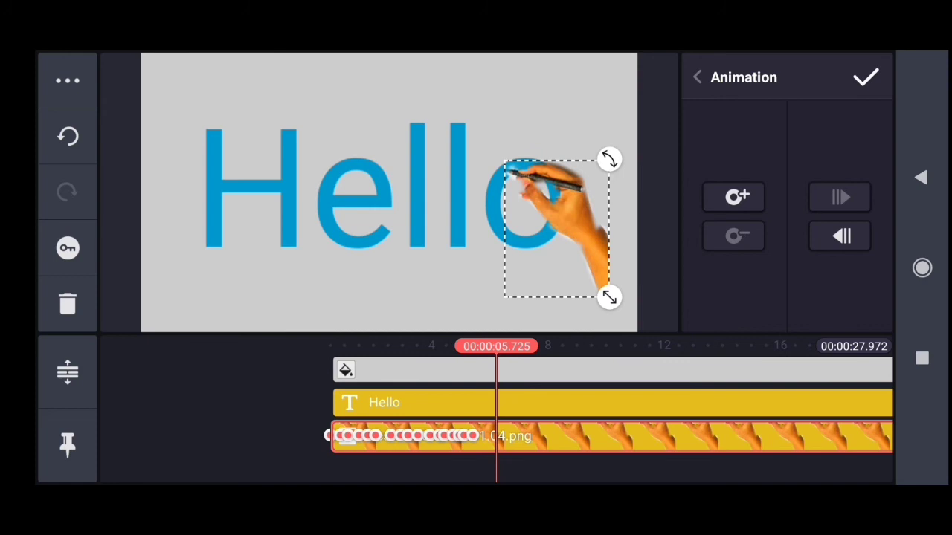
left_click(736, 197)
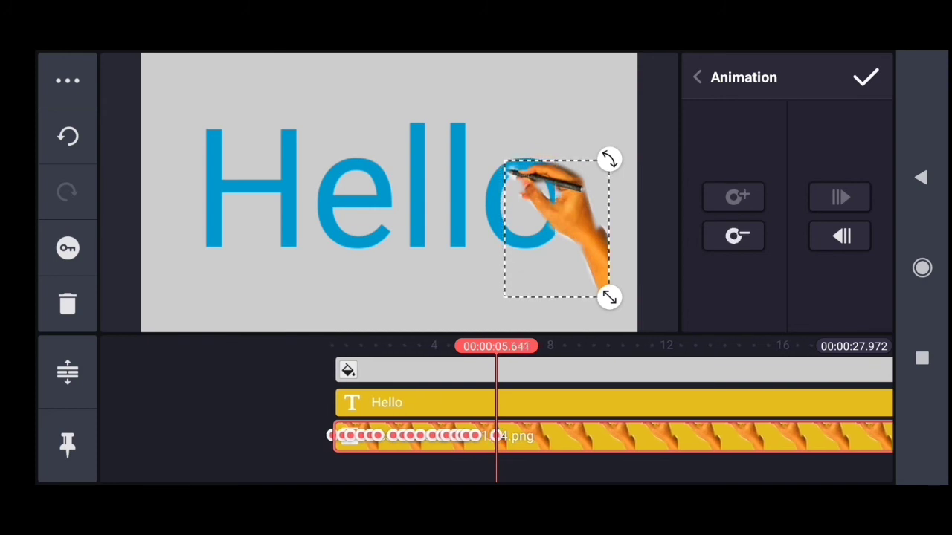
mouse_move(558, 223)
left_mouse_down()
mouse_move(595, 242)
mouse_move(593, 252)
left_mouse_up()
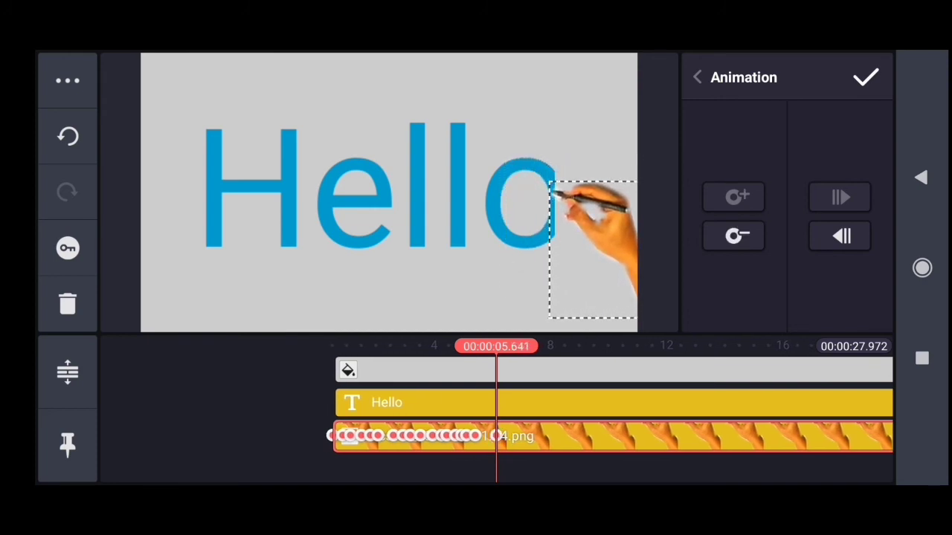
left_click_drag(670, 435, 659, 436)
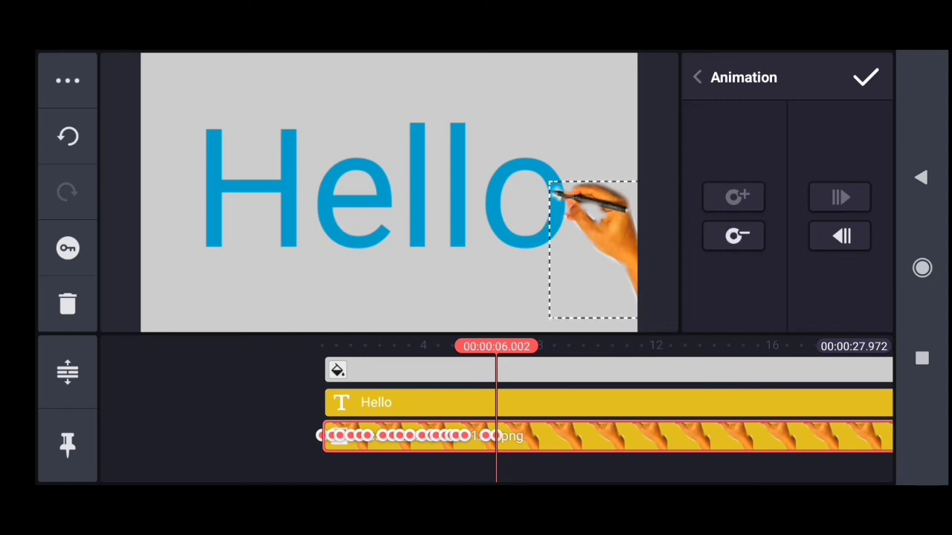
left_click_drag(592, 249, 593, 286)
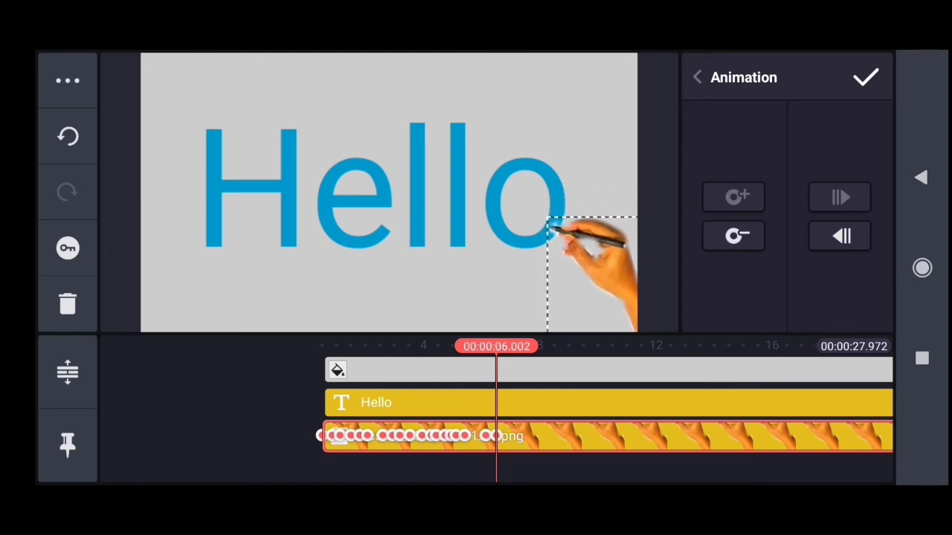
left_click_drag(670, 435, 659, 436)
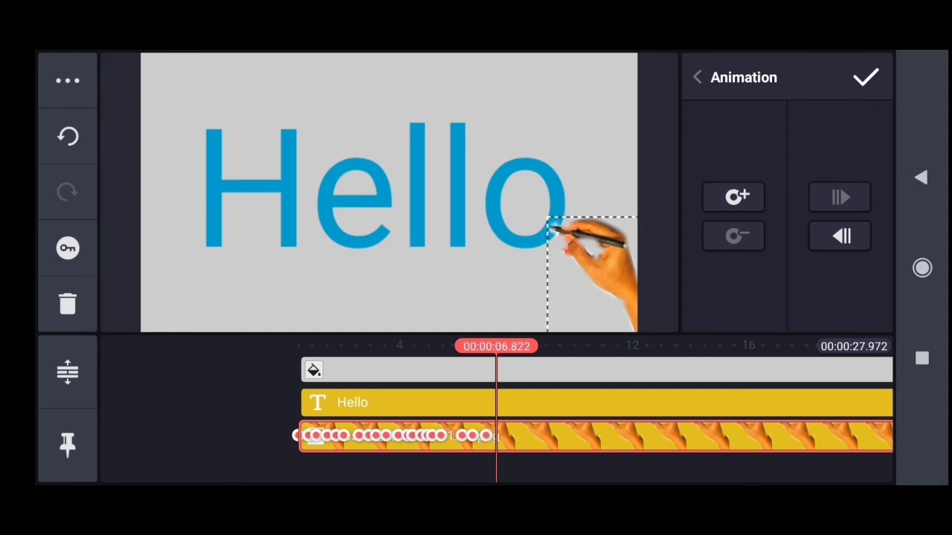
left_click_drag(592, 271, 584, 286)
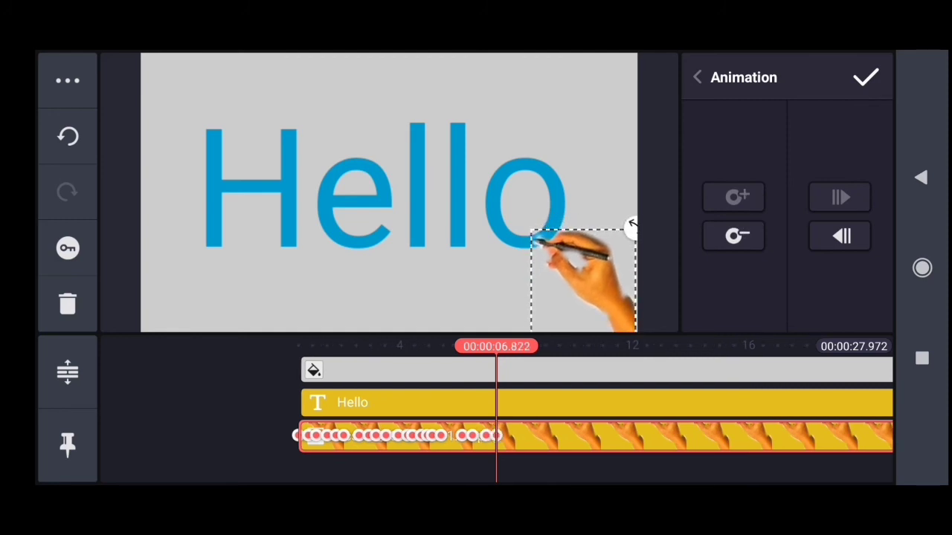
left_click_drag(670, 436, 652, 436)
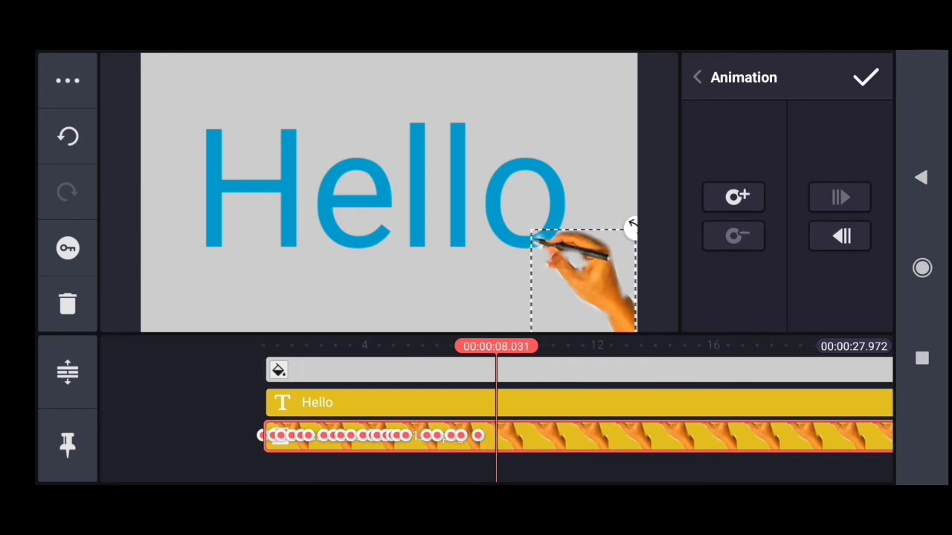
- Add final keyframes that push the hand off the right edge of the frame
left_click(737, 197)
left_click_drag(587, 279, 569, 275)
left_click_drag(669, 435, 656, 436)
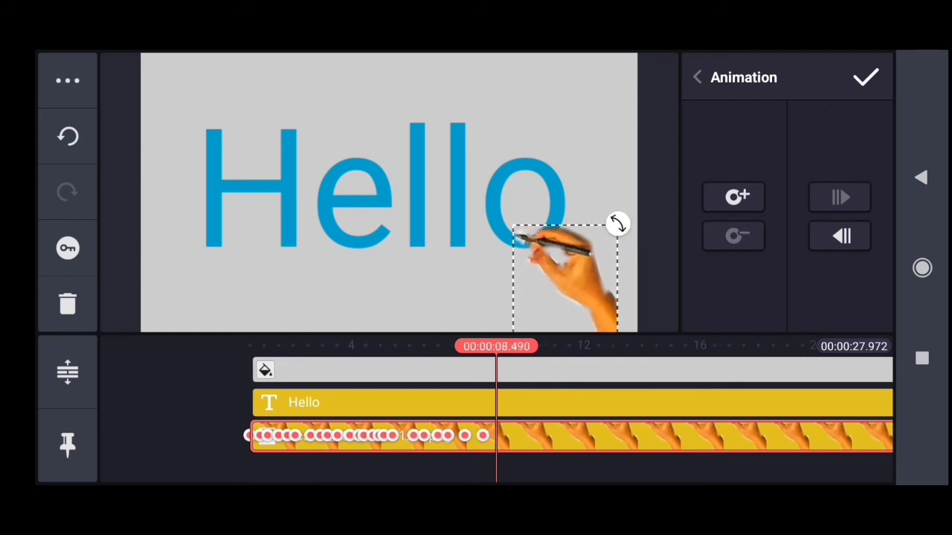
left_click(738, 197)
mouse_move(565, 275)
left_mouse_down()
mouse_move(625, 260)
mouse_move(602, 268)
left_mouse_up()
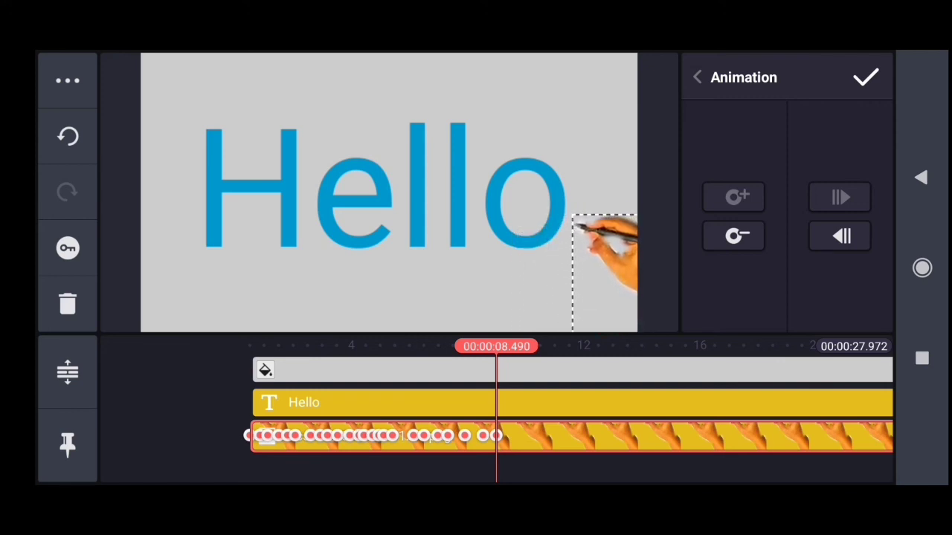
left_click_drag(372, 435, 360, 435)
left_click(738, 196)
left_click_drag(604, 267, 646, 275)
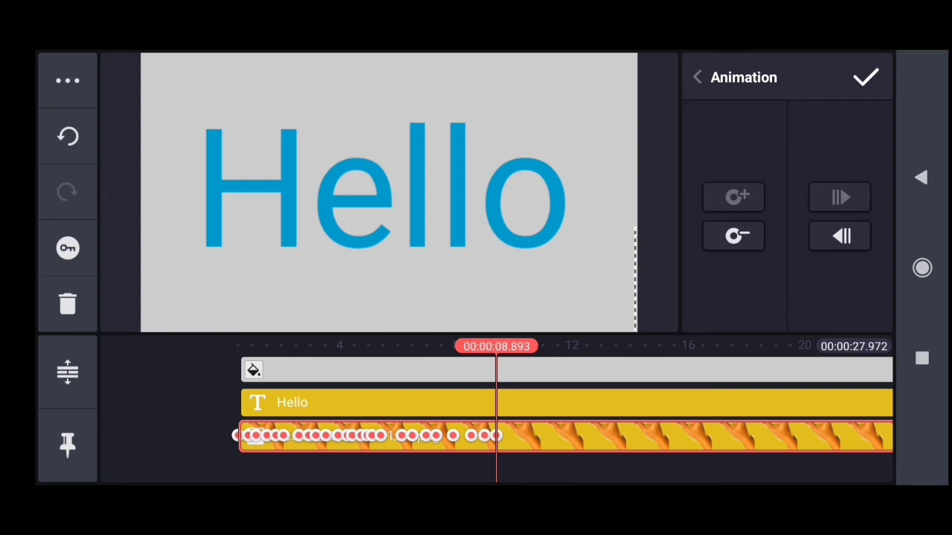
left_click(864, 77)
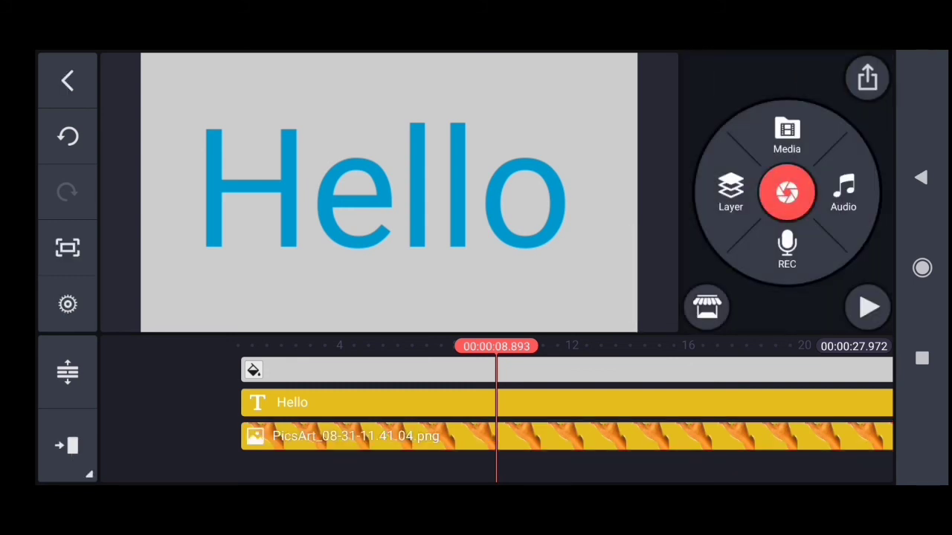
left_click_drag(372, 461, 818, 461)
left_click(869, 308)
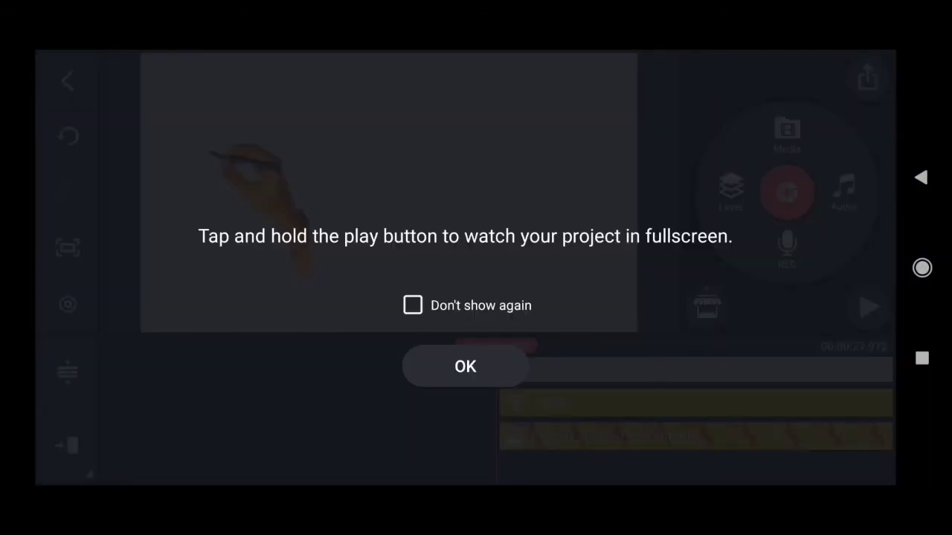
left_click(466, 367)
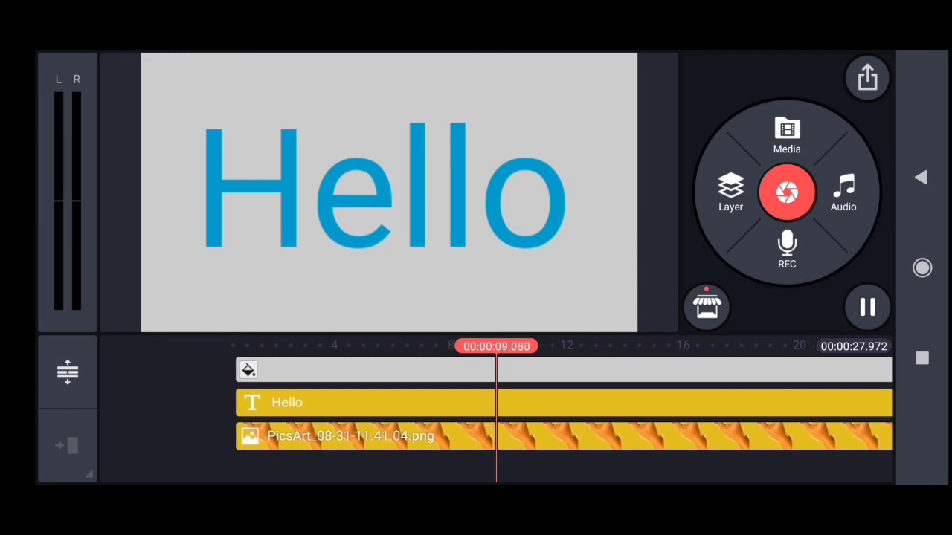
left_click(67, 445)
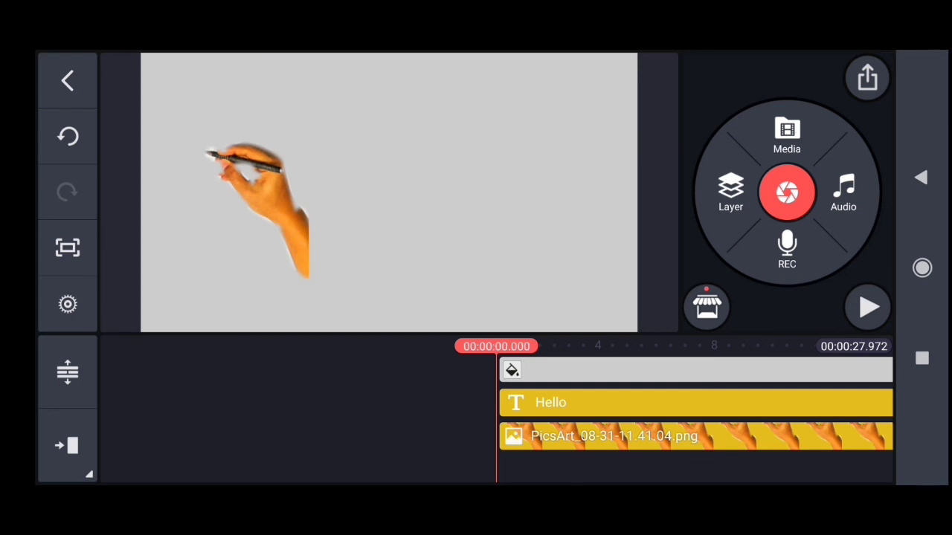
- Give the PicsArt hand image the Floating overall animation and play the project back
left_click(669, 436)
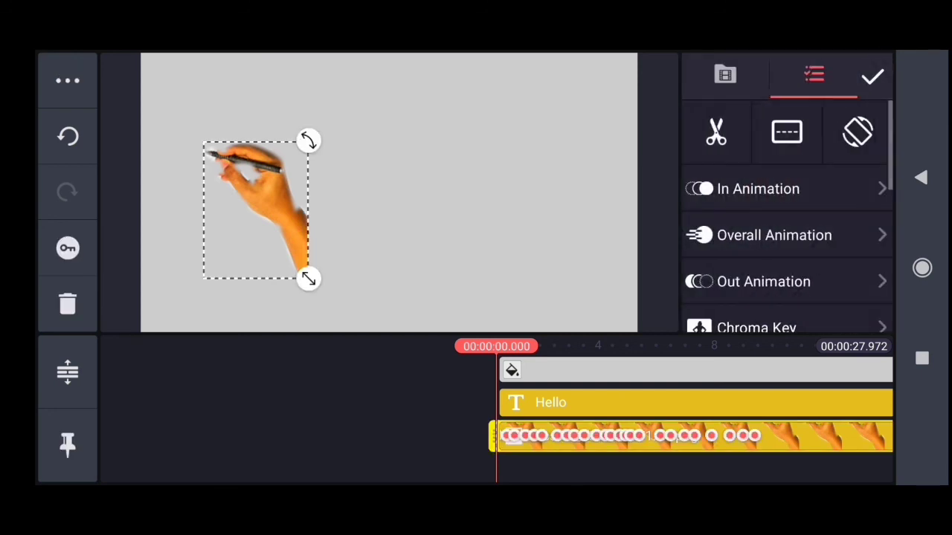
left_click(774, 235)
scroll(787, 223, "down", 2)
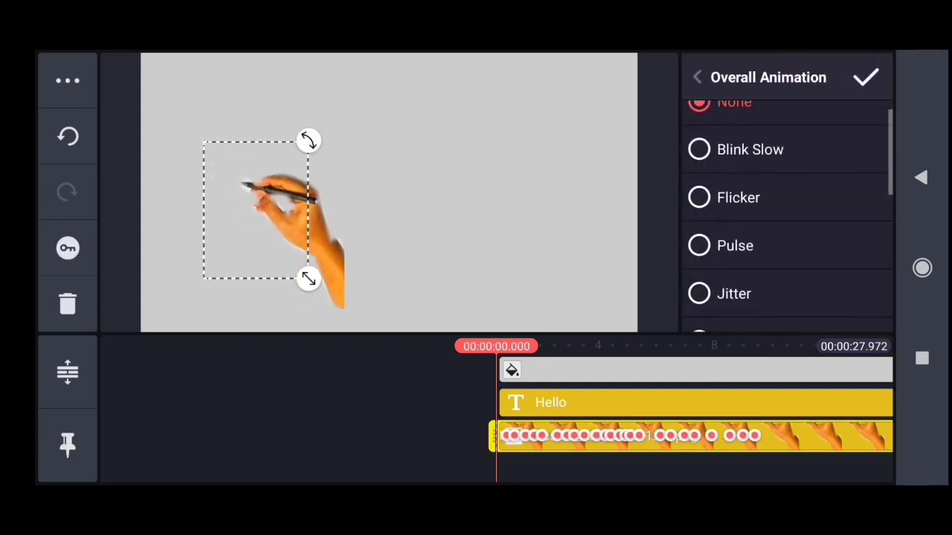
scroll(786, 223, "down", 2)
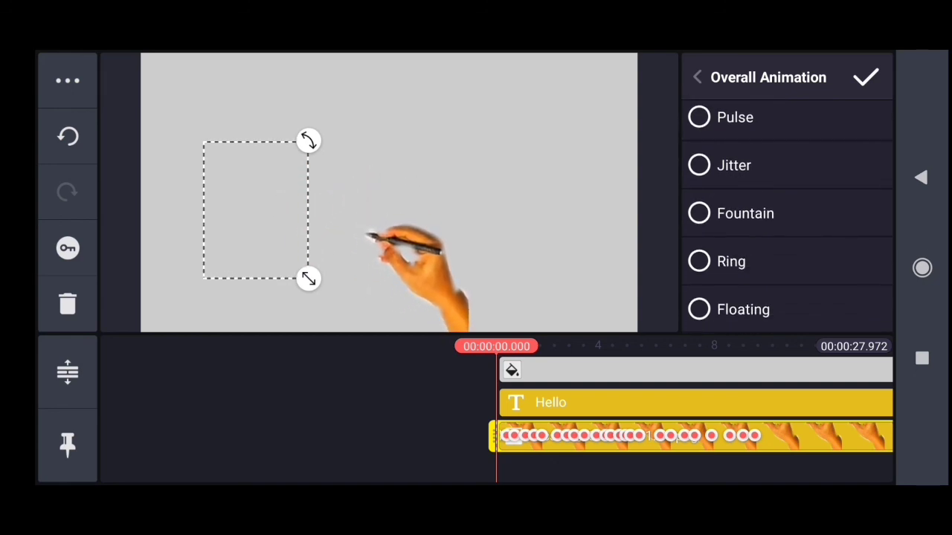
scroll(787, 223, "down", 2)
left_click(744, 223)
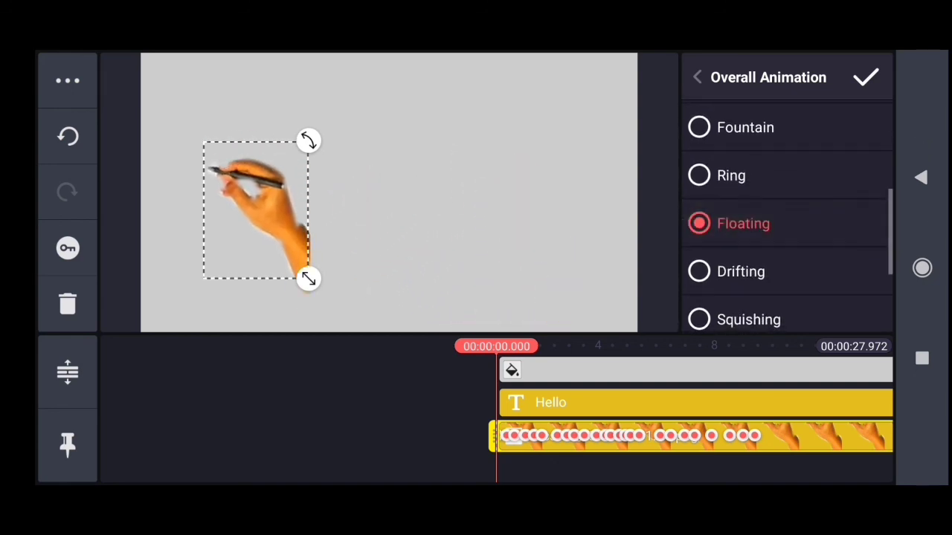
left_click(865, 77)
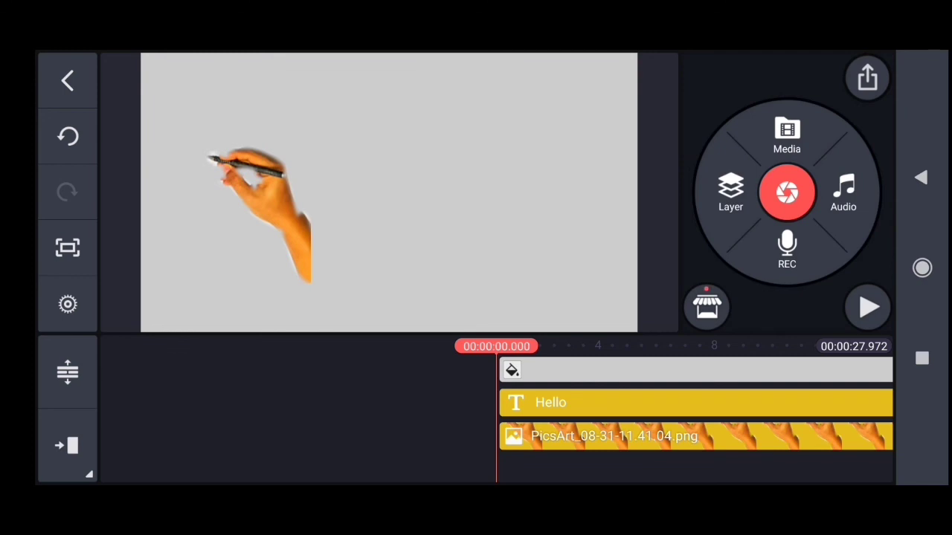
left_click(869, 308)
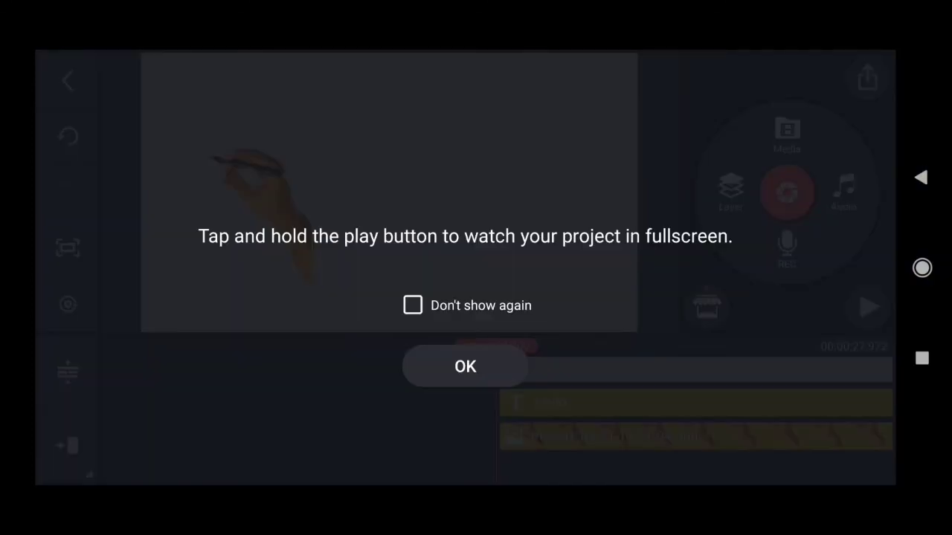
left_click(462, 366)
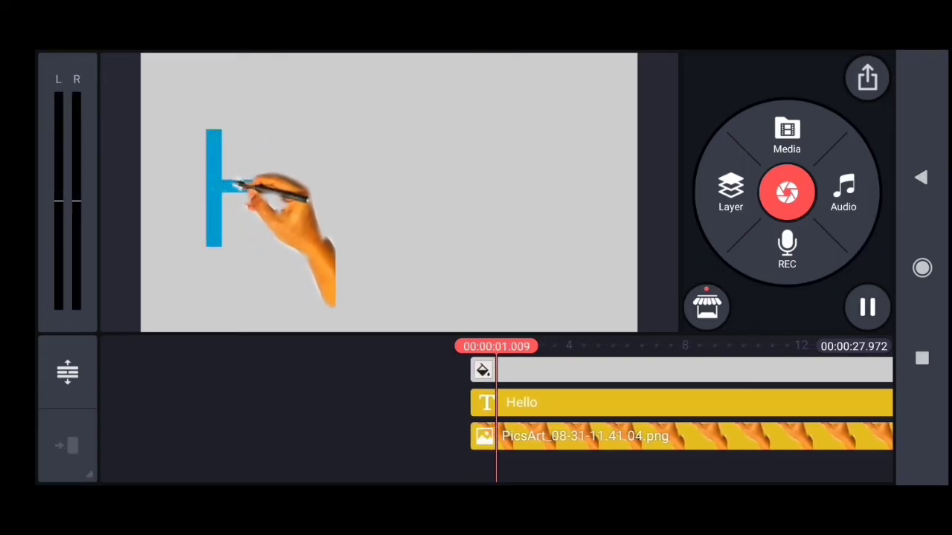